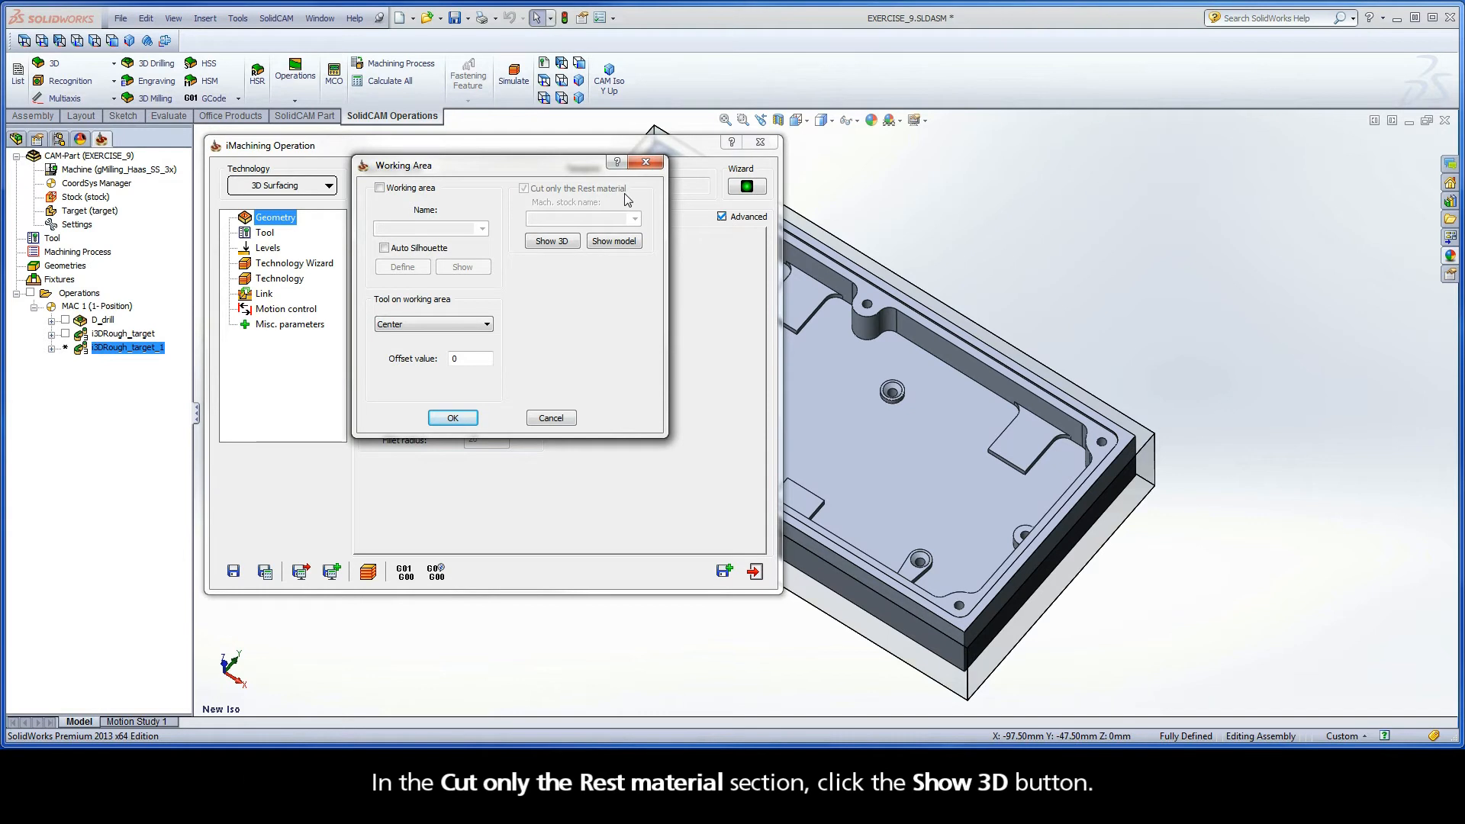
Step: Preview in 3D the updated stock that the operation starts from, then close the preview and accept the working area settings
click(552, 240)
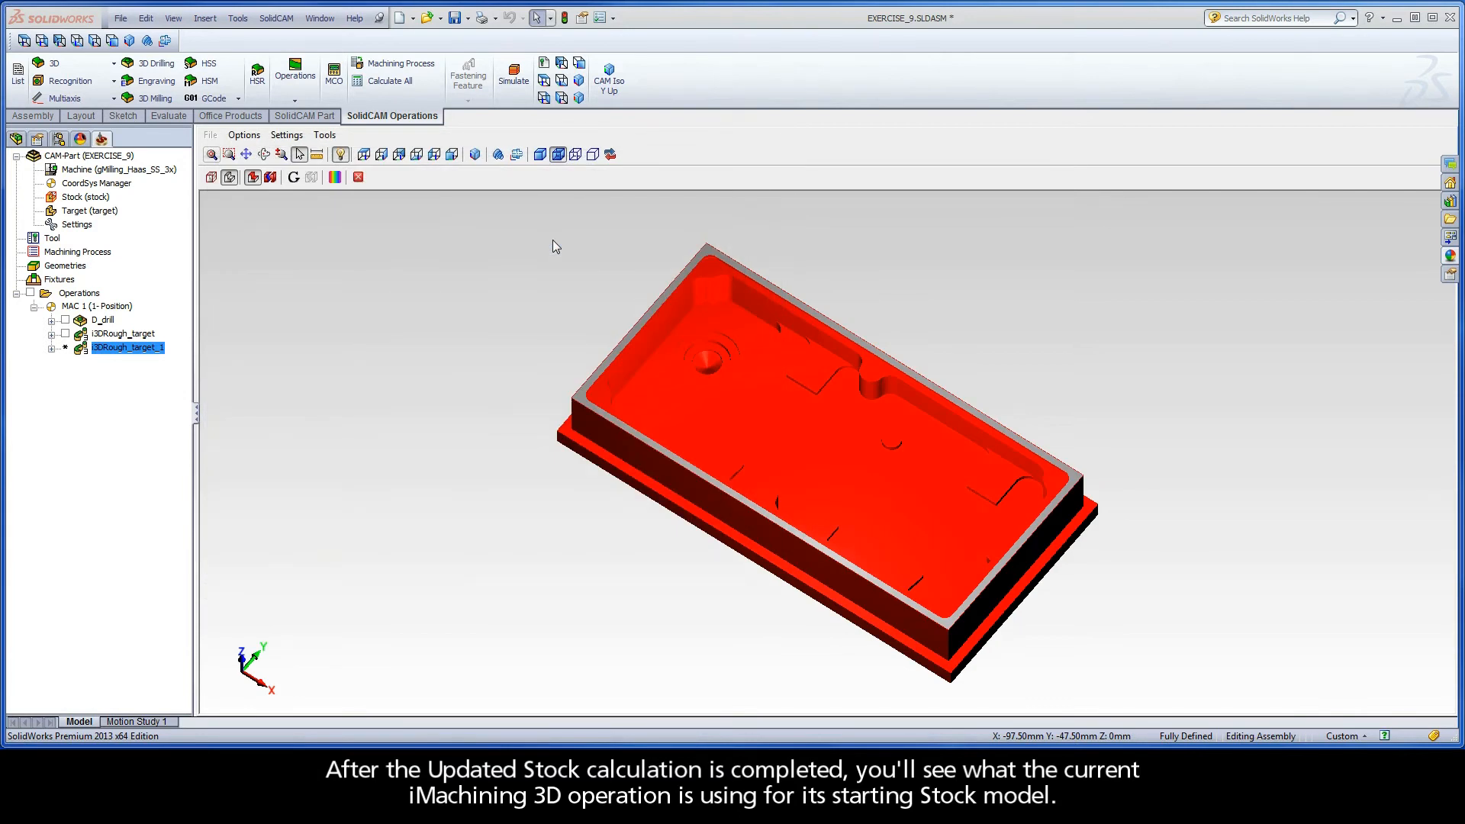
click(359, 178)
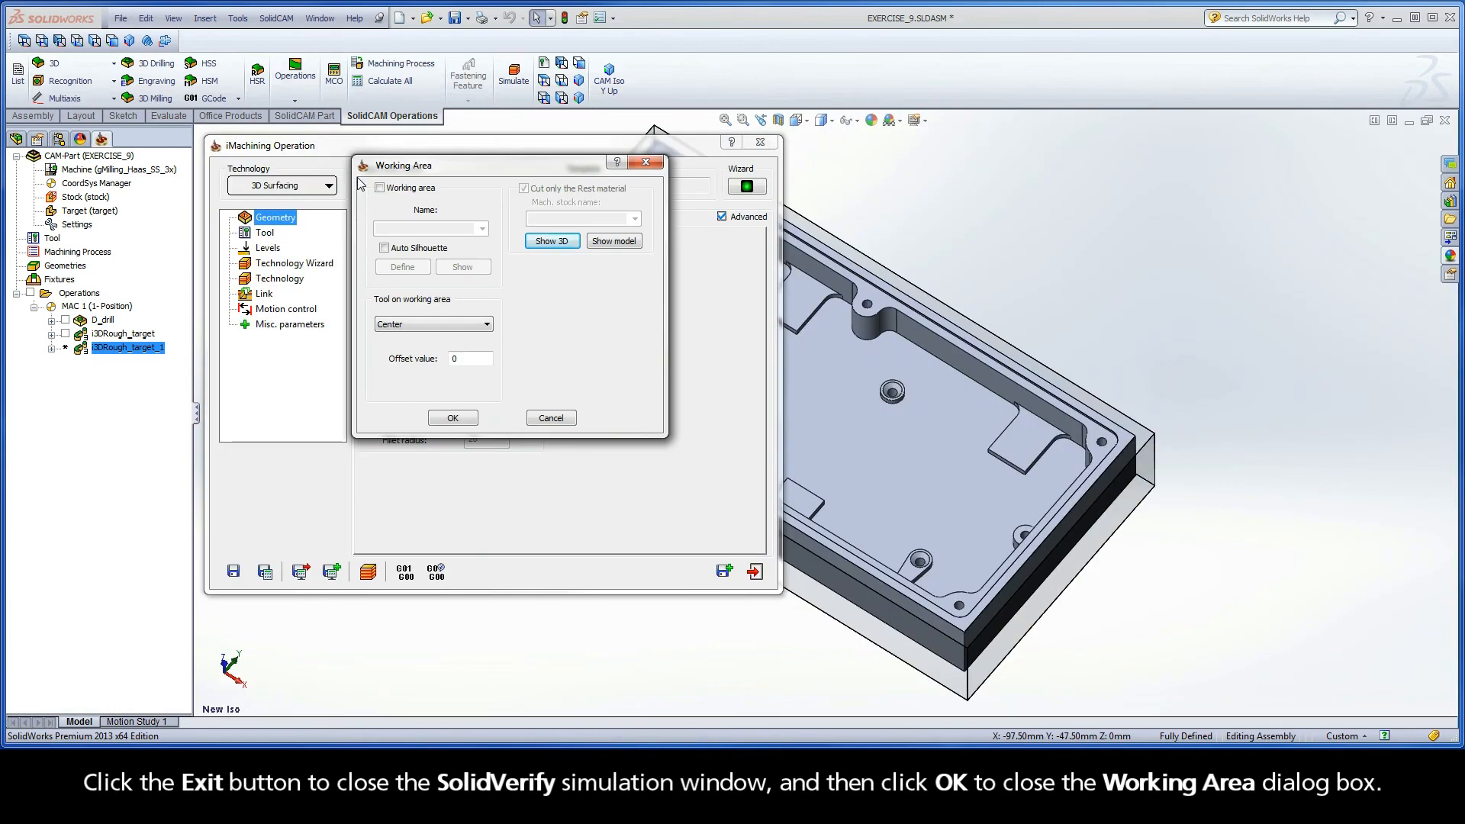
click(453, 419)
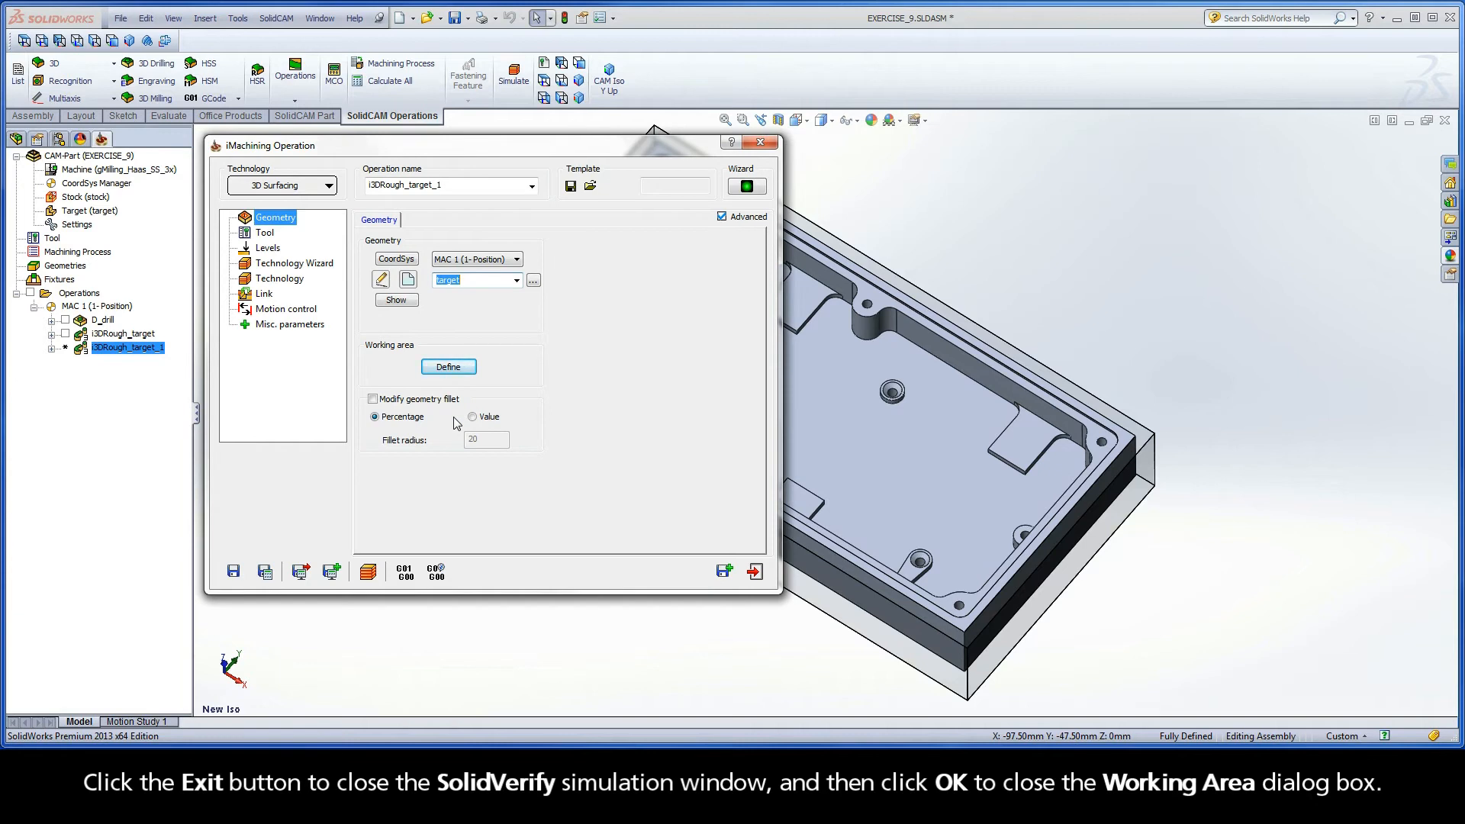
Step: Assign tool number 3, the 6 mm end mill, to the operation after checking its dimensions, flutes and helical angle
click(265, 233)
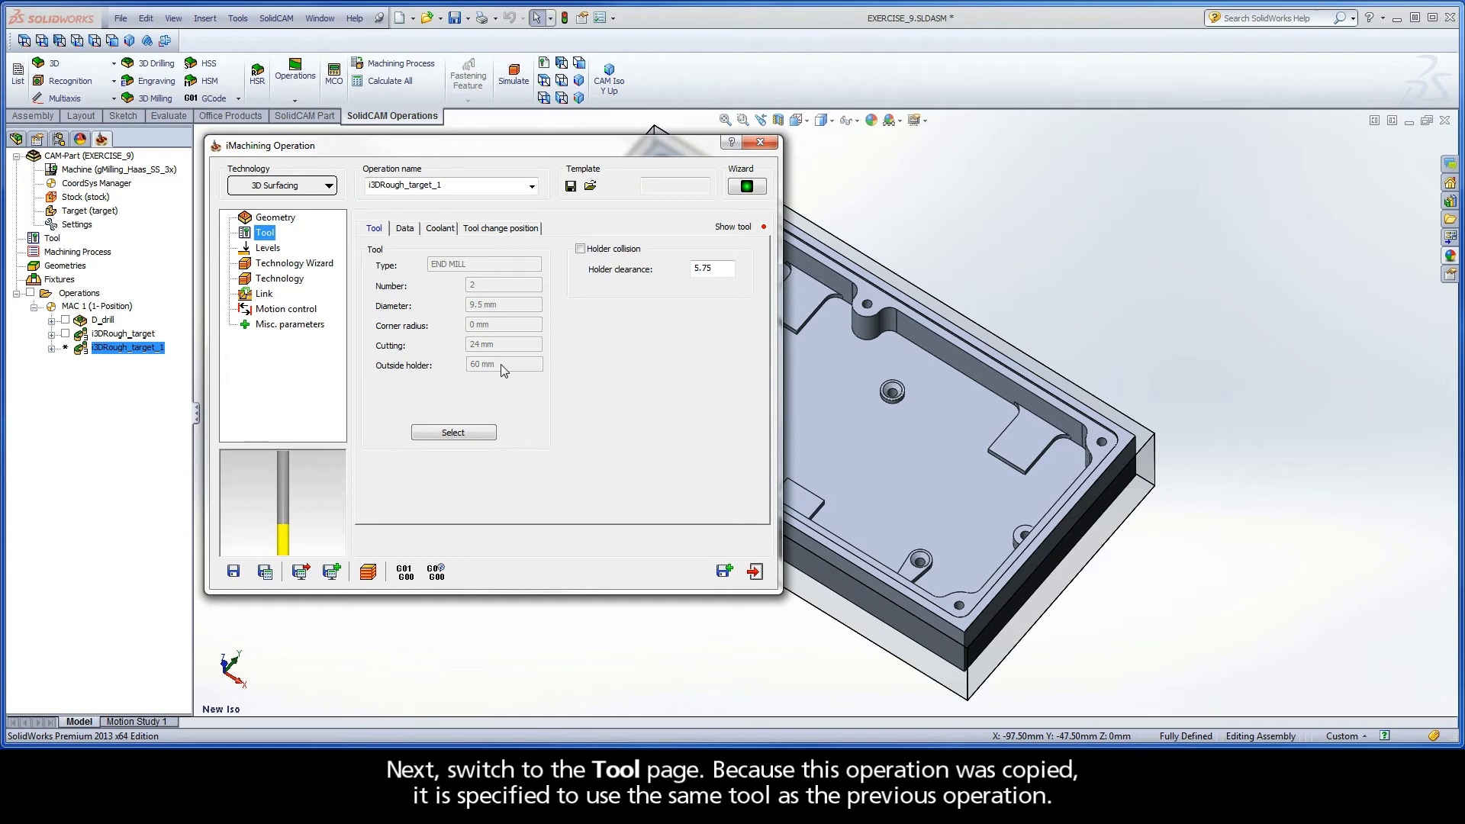
click(455, 433)
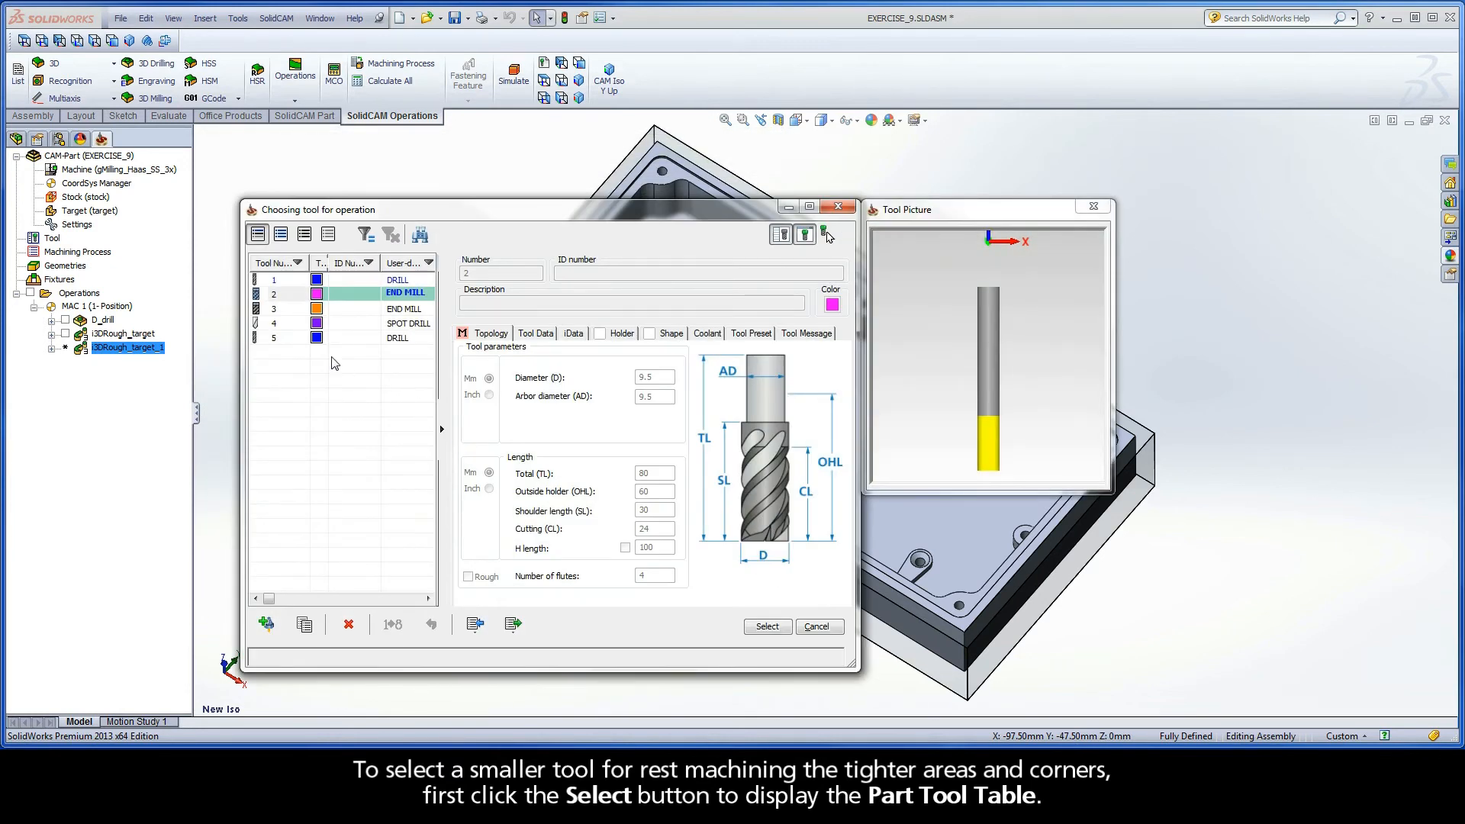
click(289, 309)
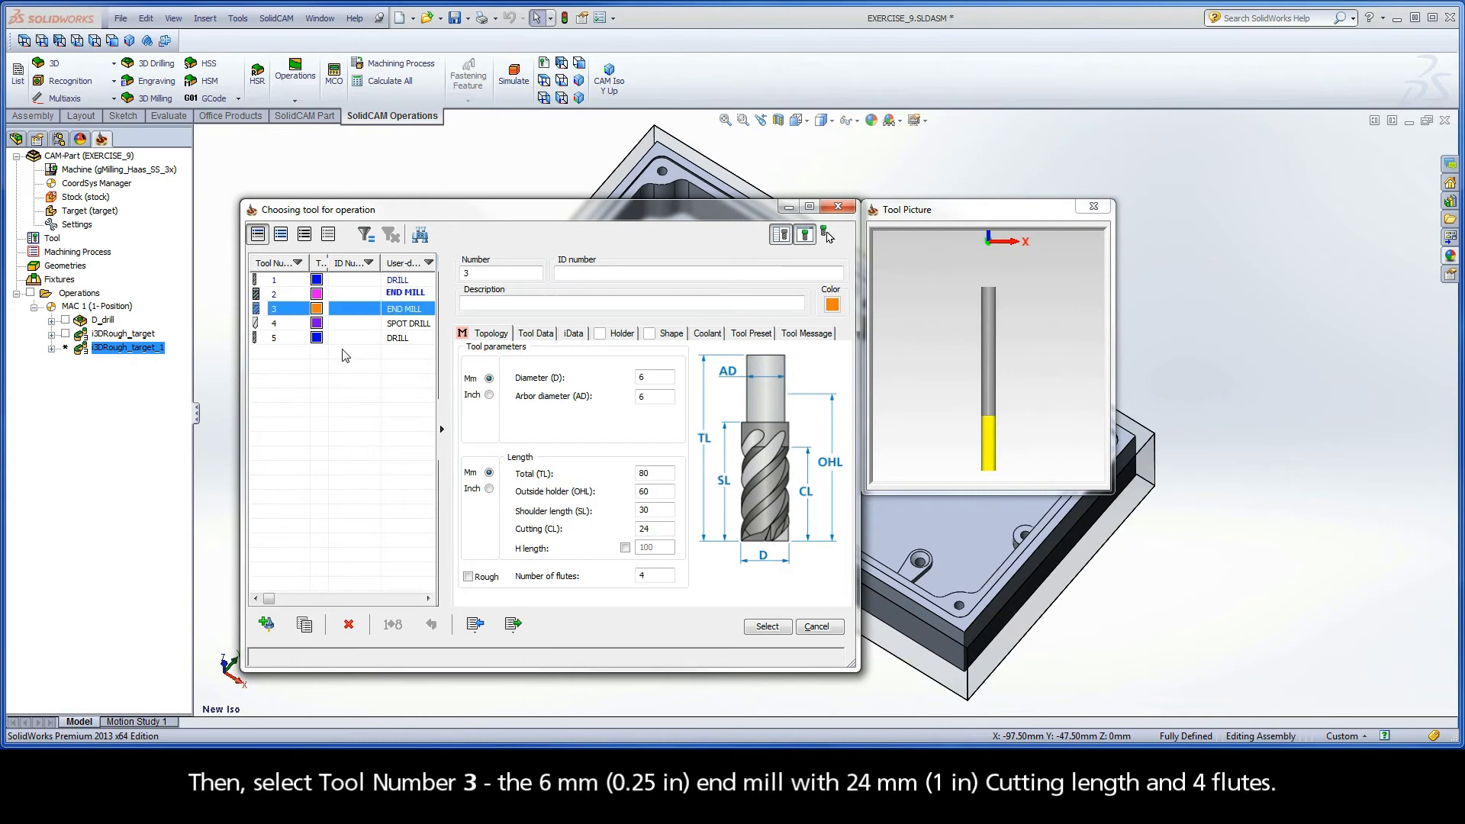
click(654, 376)
click(639, 531)
key(Tab)
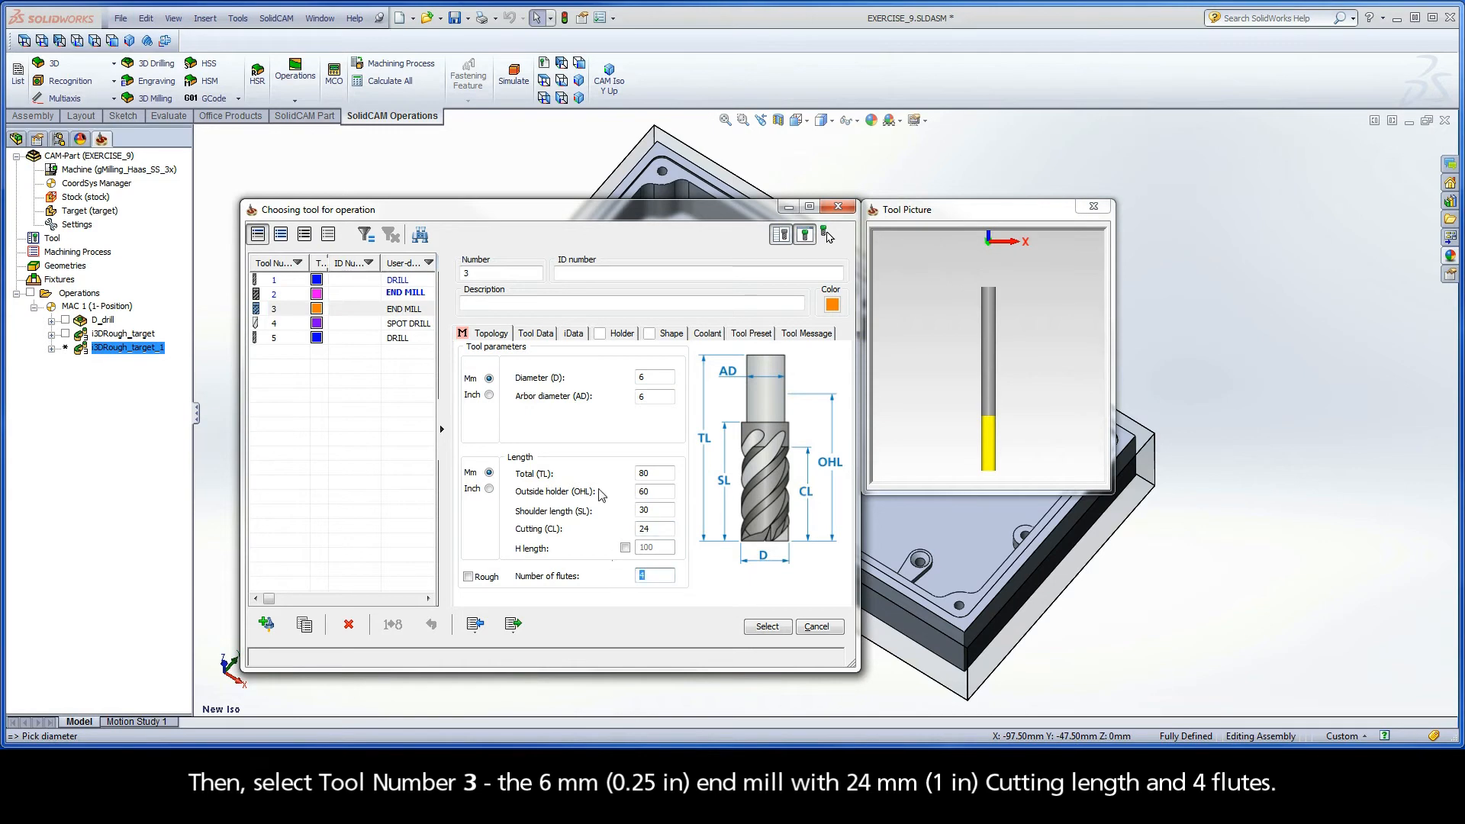
click(574, 336)
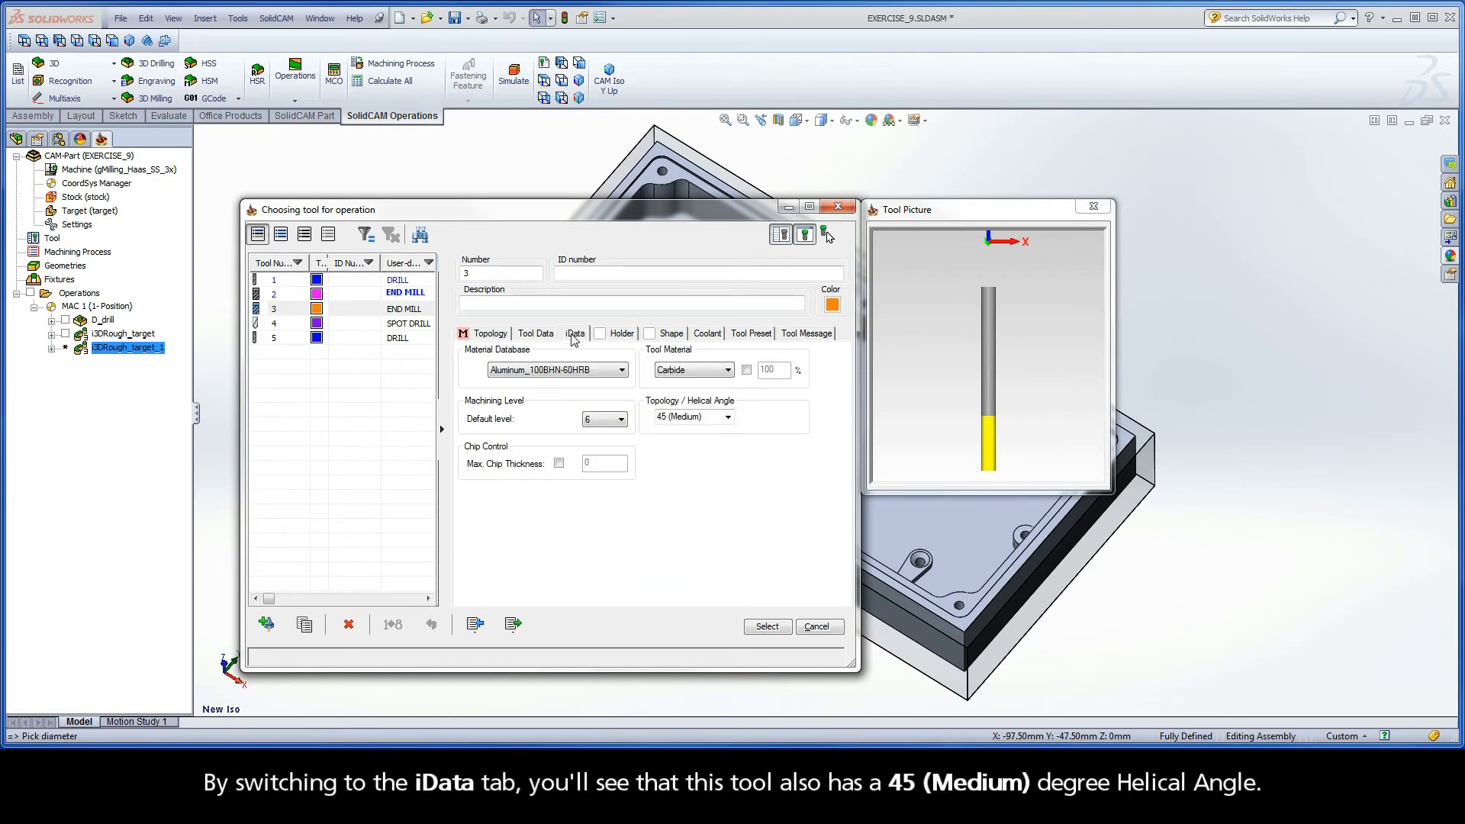
click(708, 419)
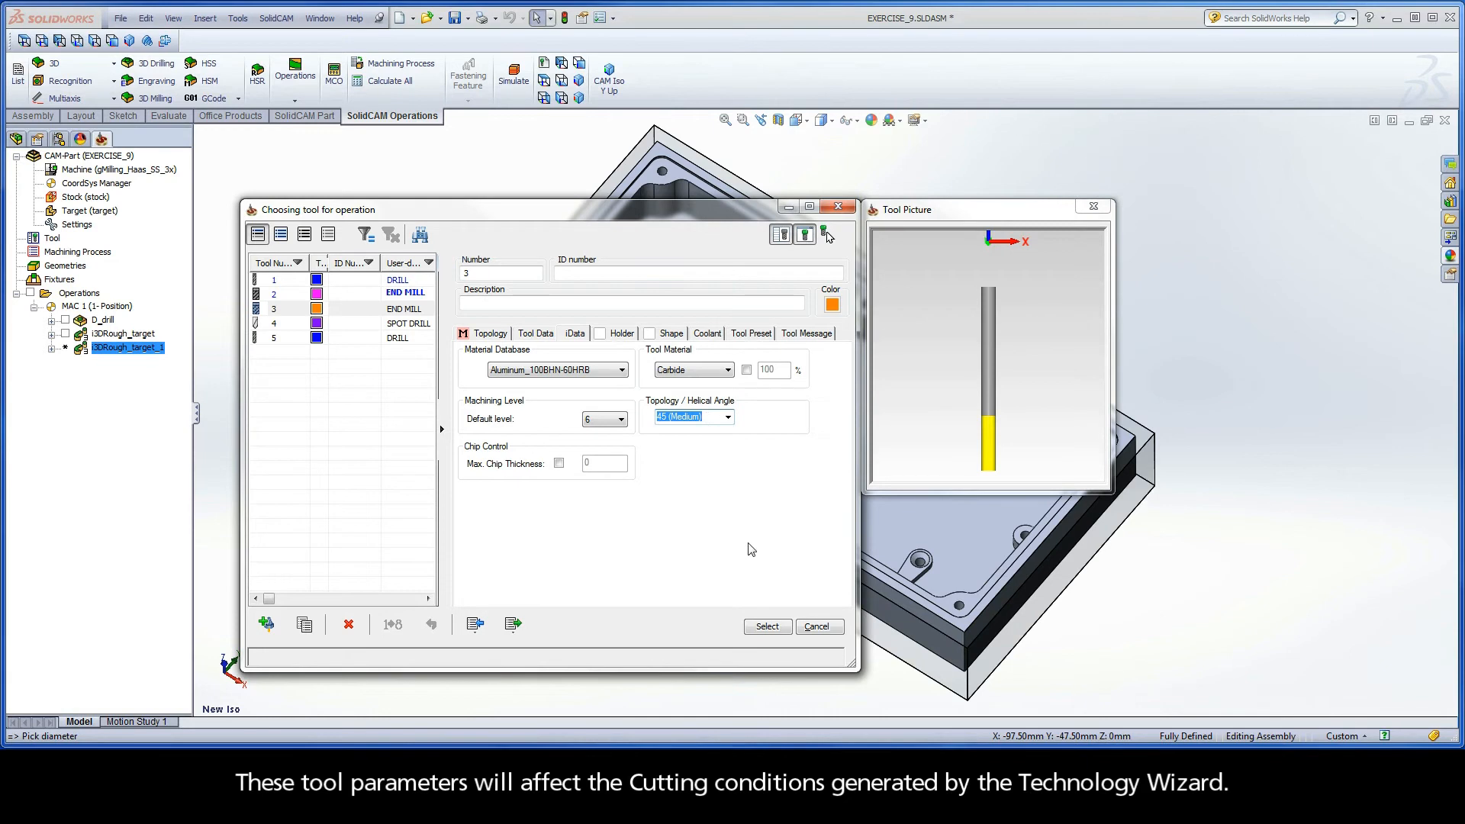
click(768, 627)
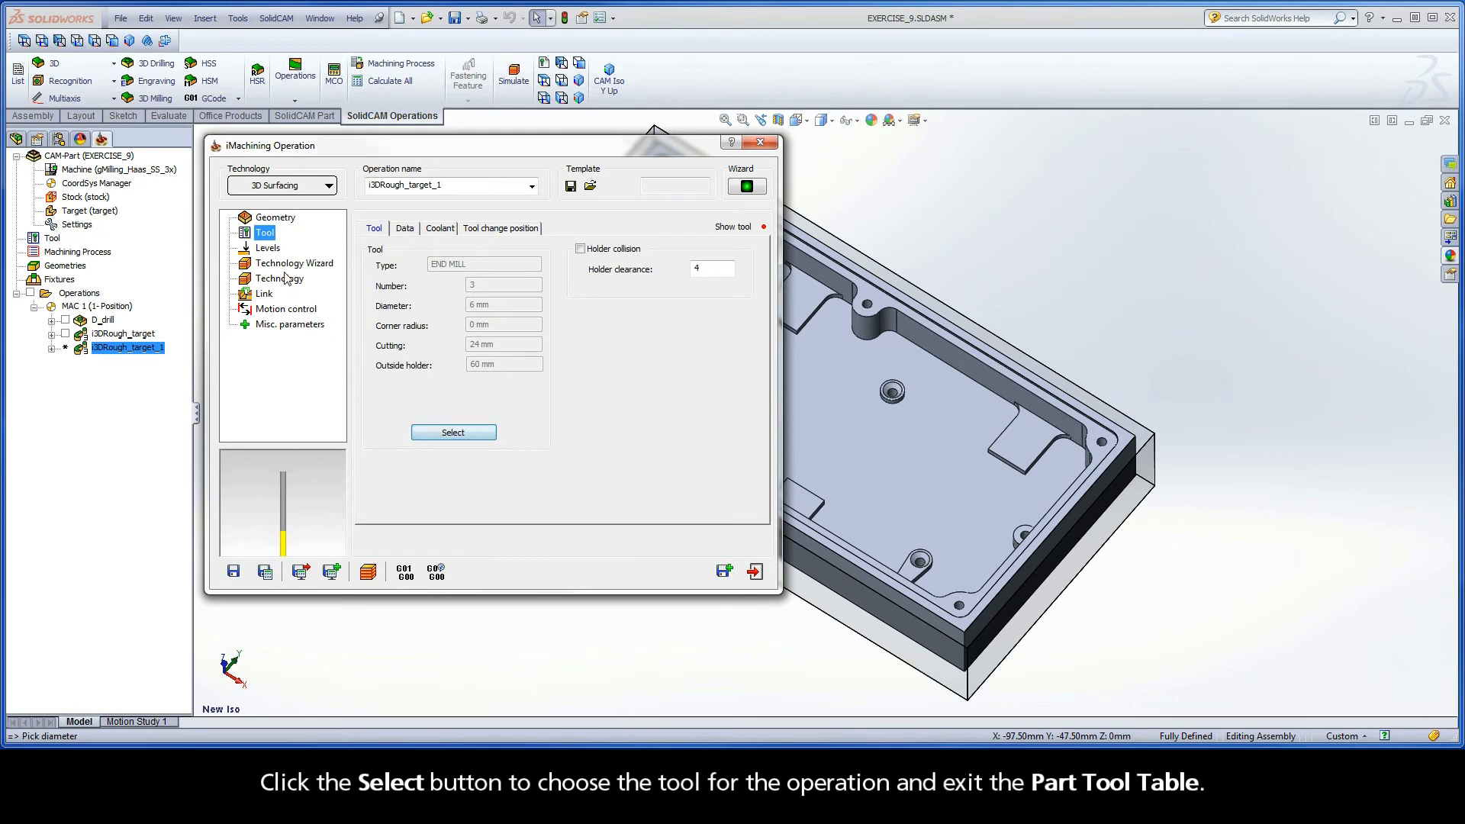
Step: Check the operation's upper and lower milling levels copied from the previous roughing operation
click(269, 249)
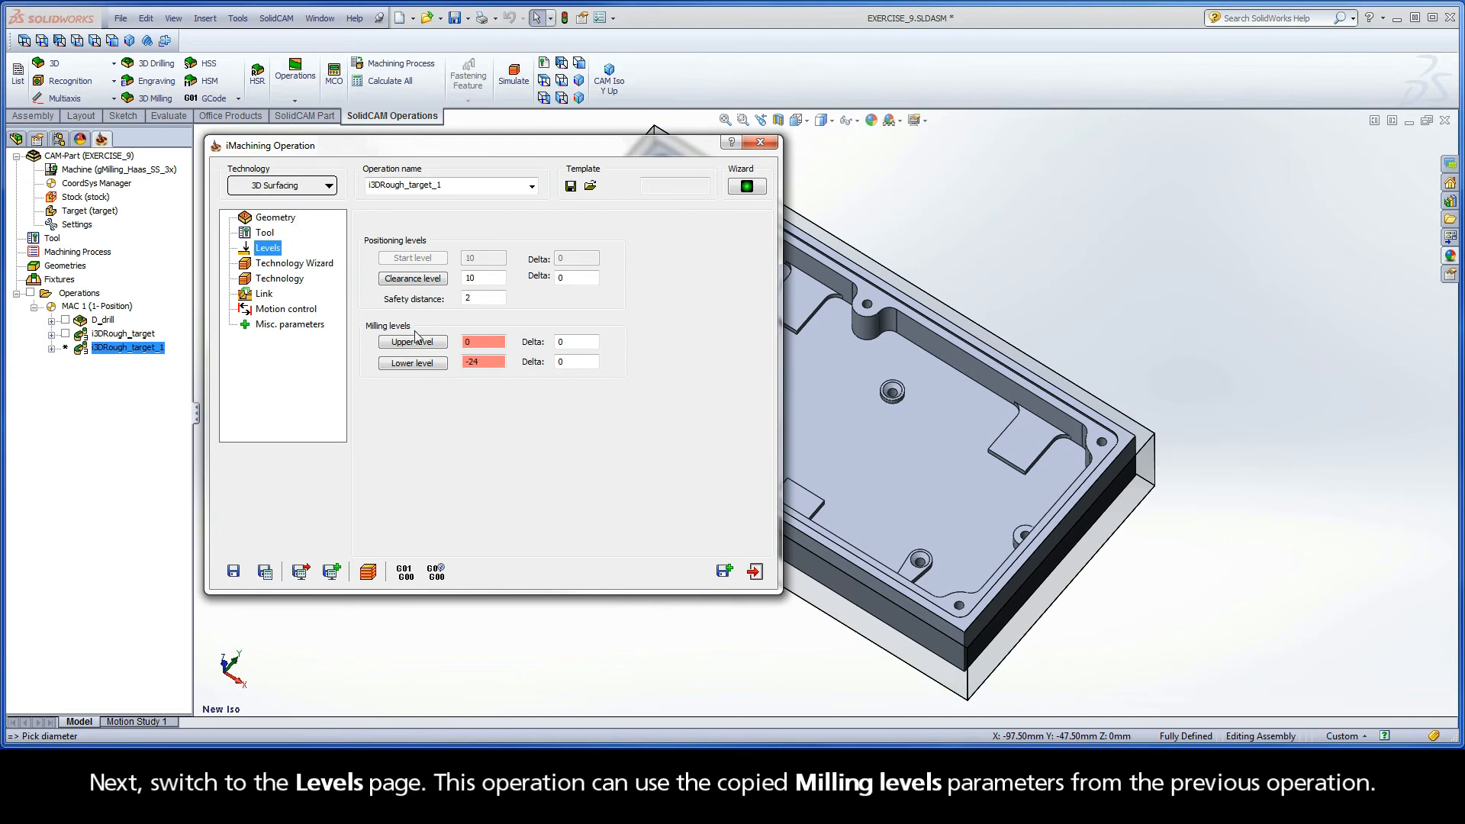
double_click(483, 343)
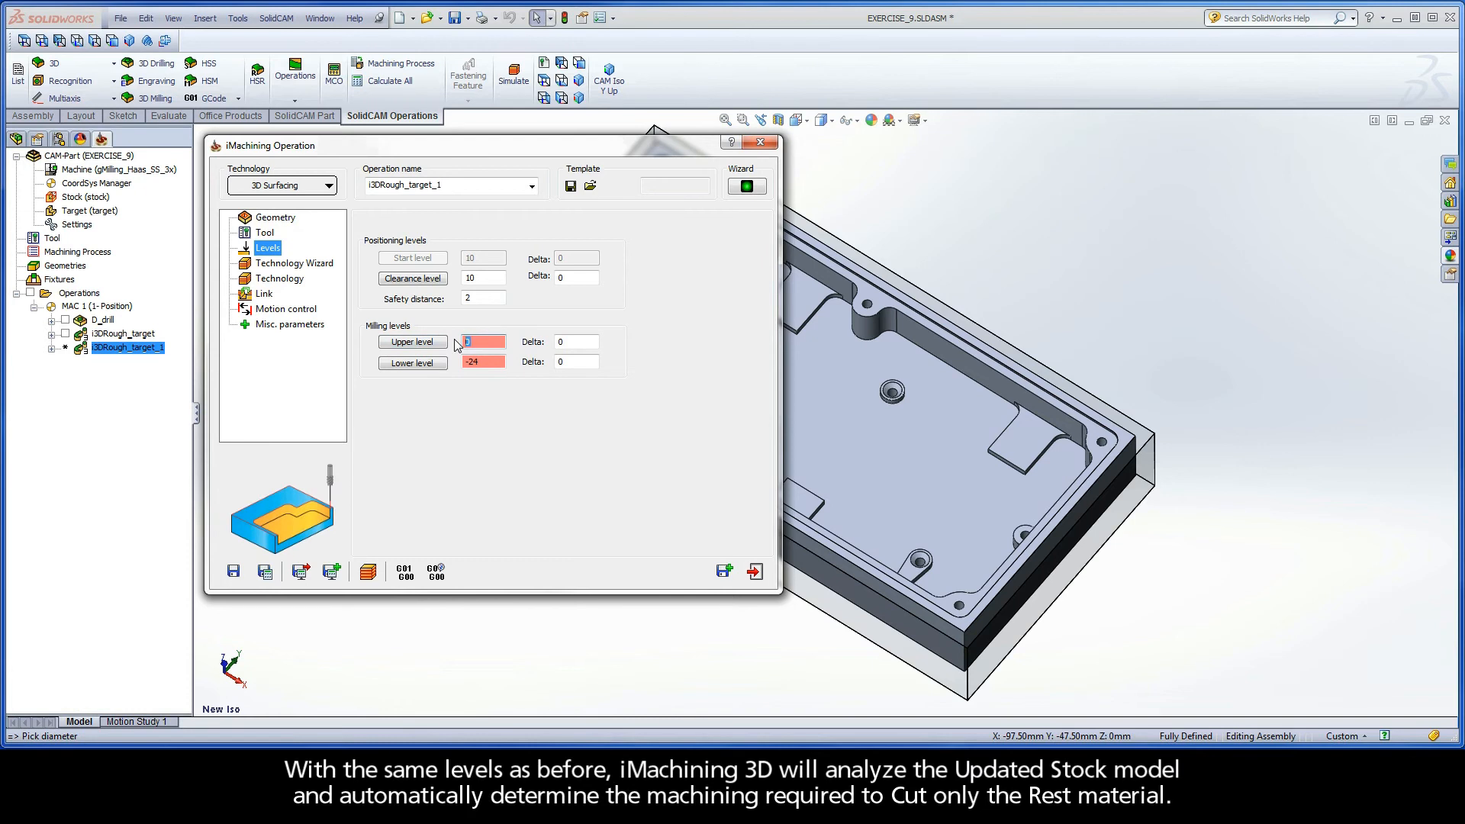
double_click(486, 362)
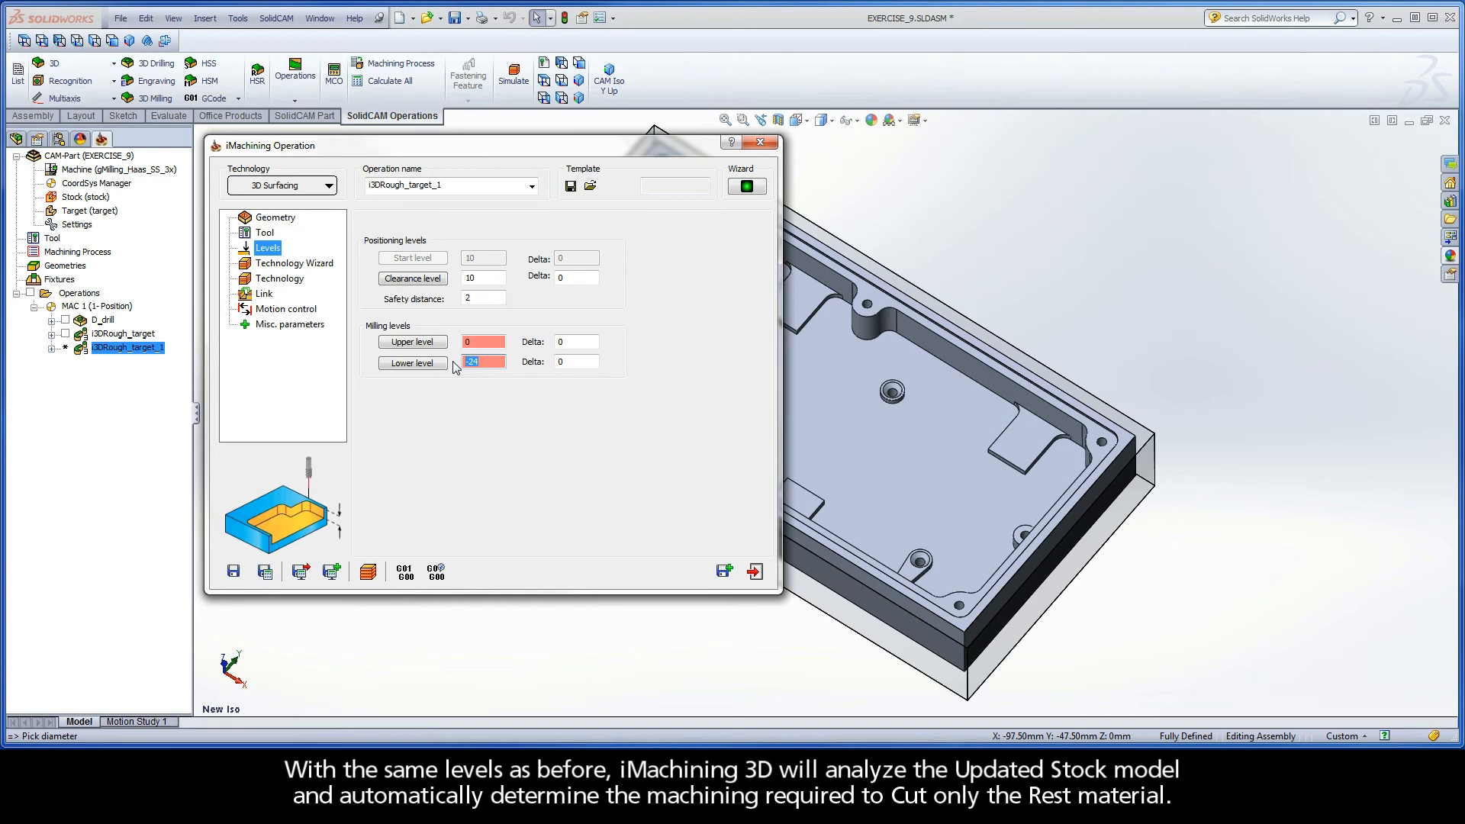
Step: Review the Technology Wizard's automatic step down and compare both views of the output cutting data
click(283, 265)
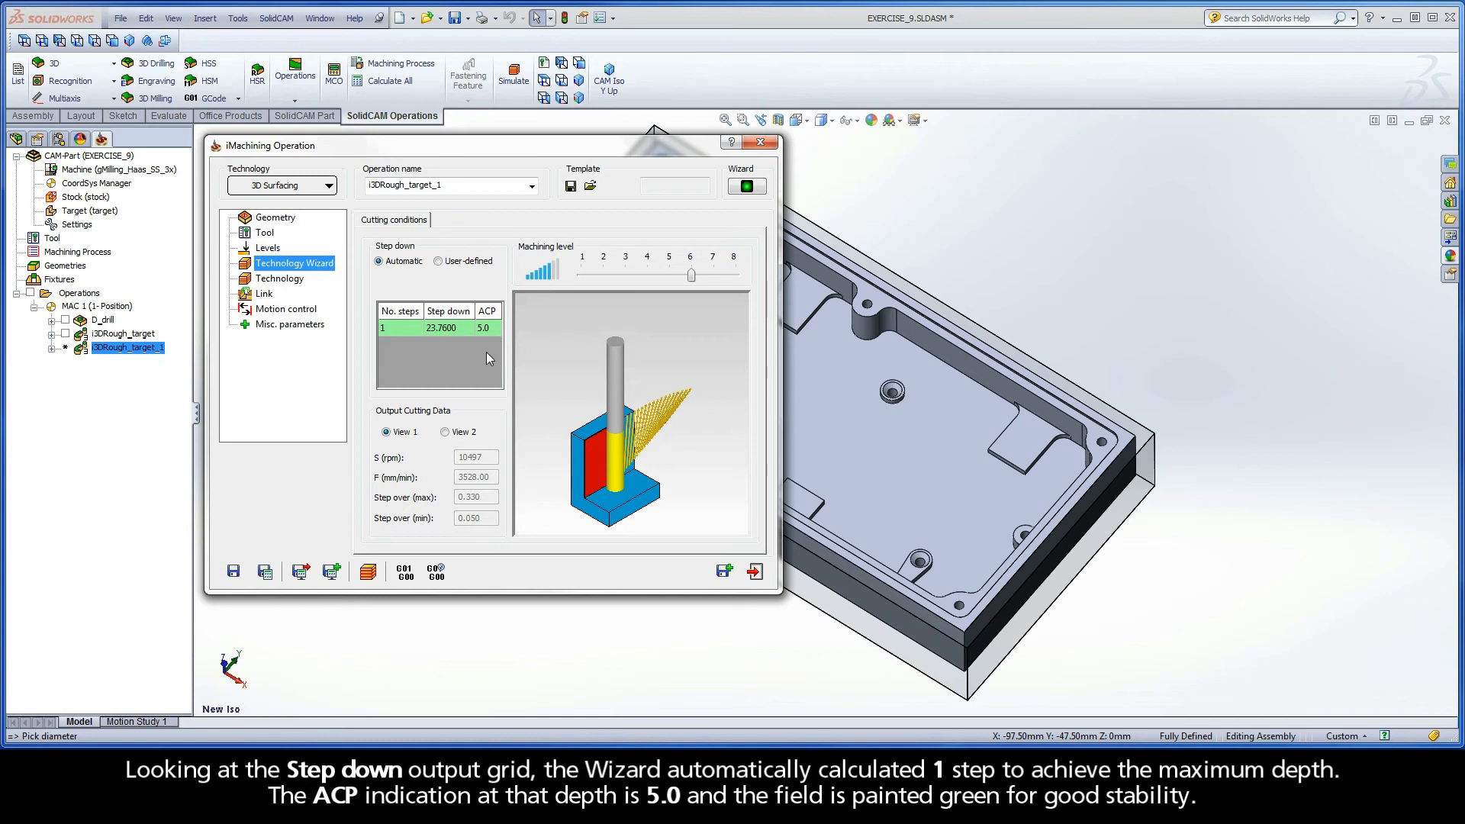
click(446, 433)
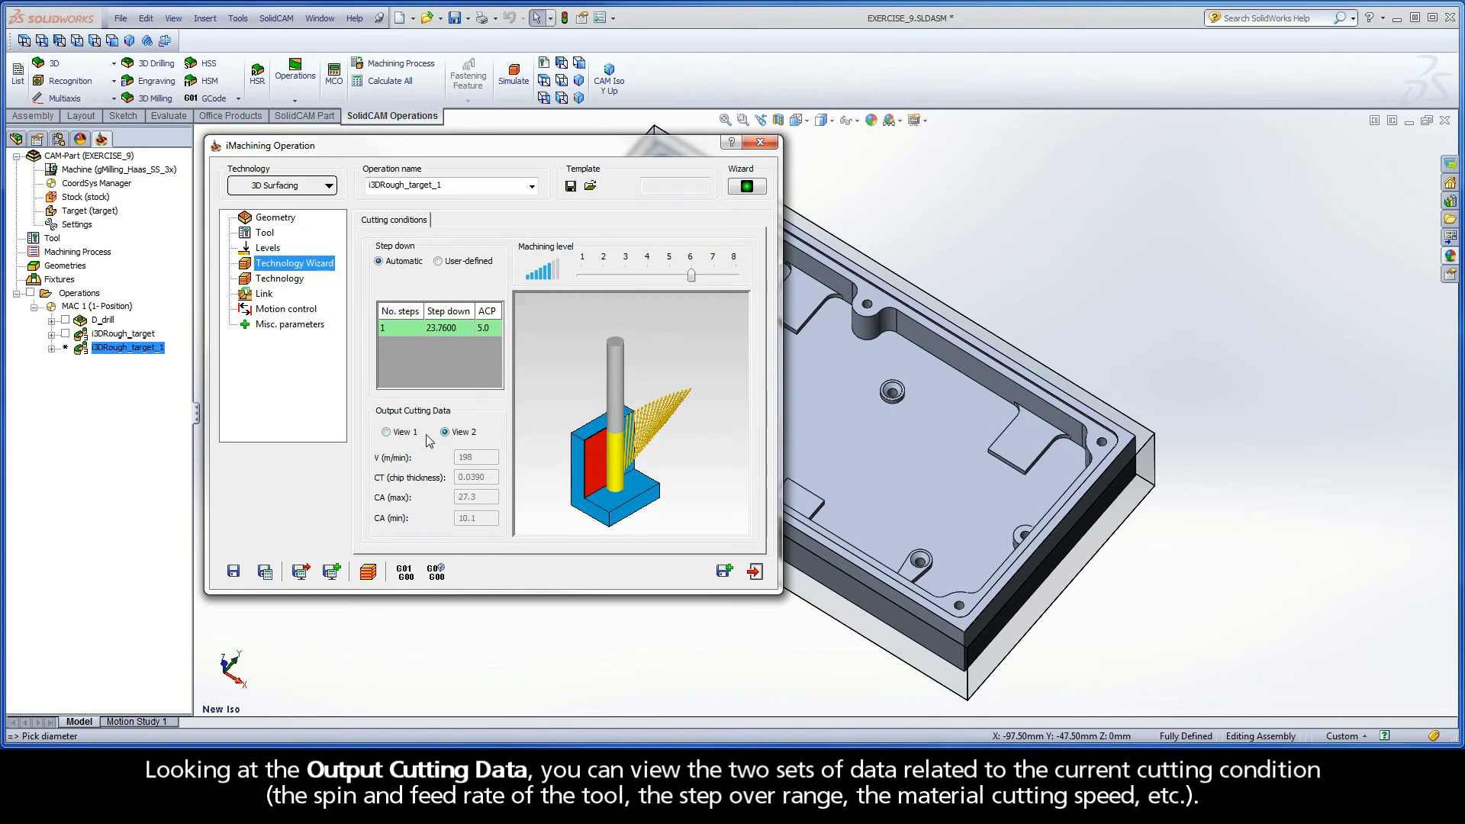
click(387, 432)
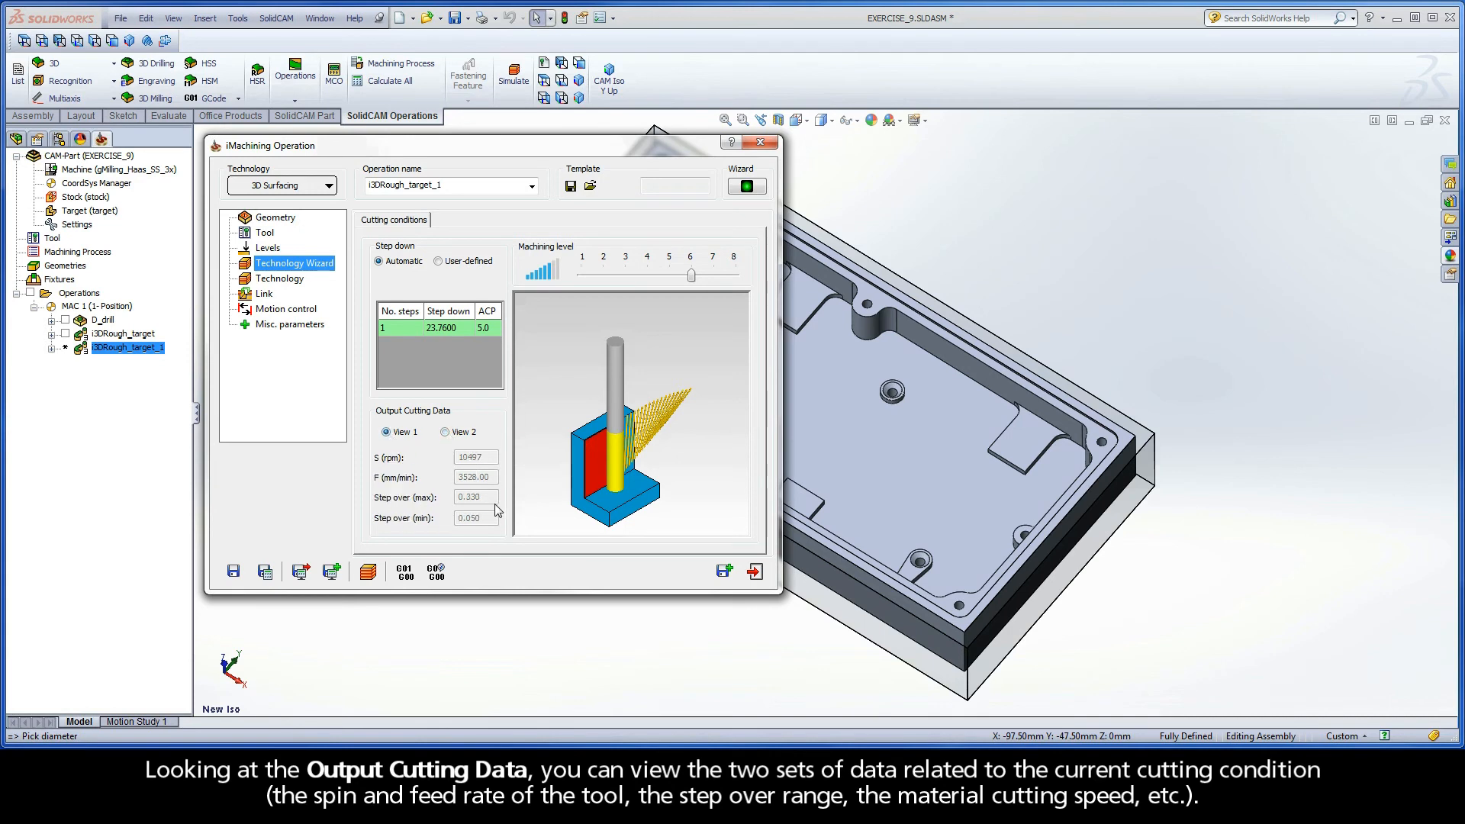
click(446, 433)
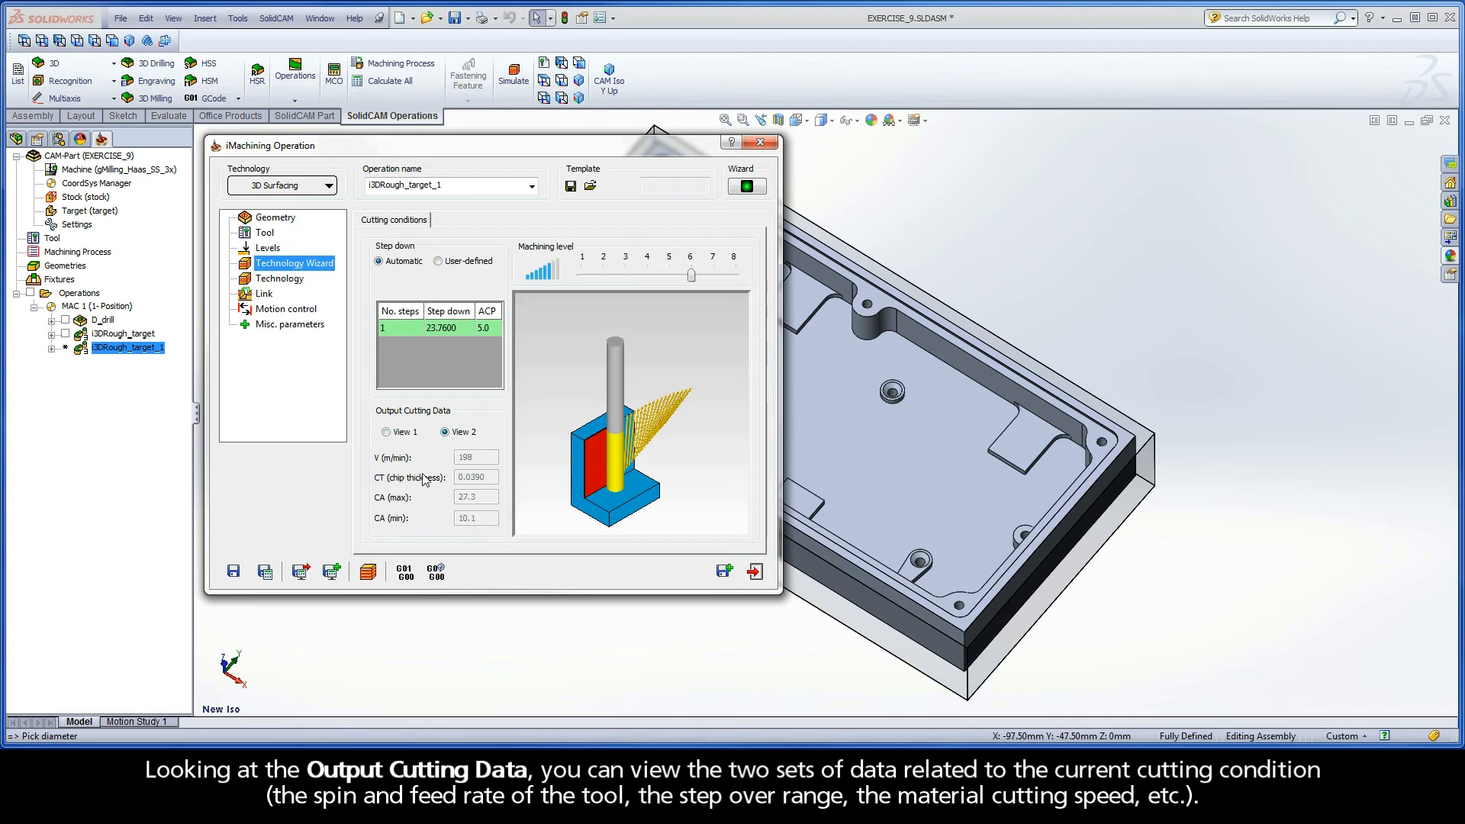
click(387, 433)
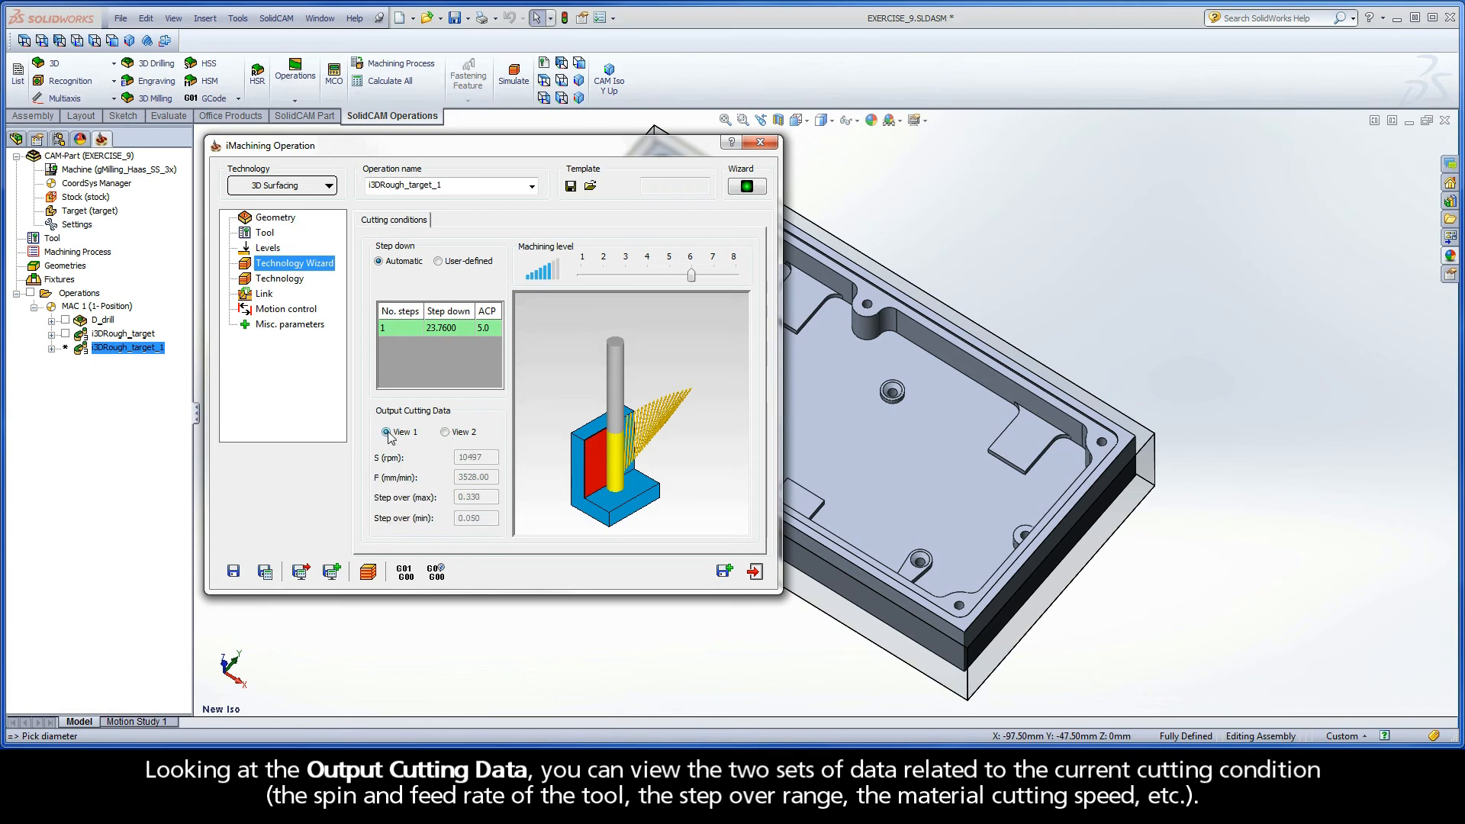
Step: Override the rest rough scallop with 0.24 mm and check the surface and wall offset
click(281, 279)
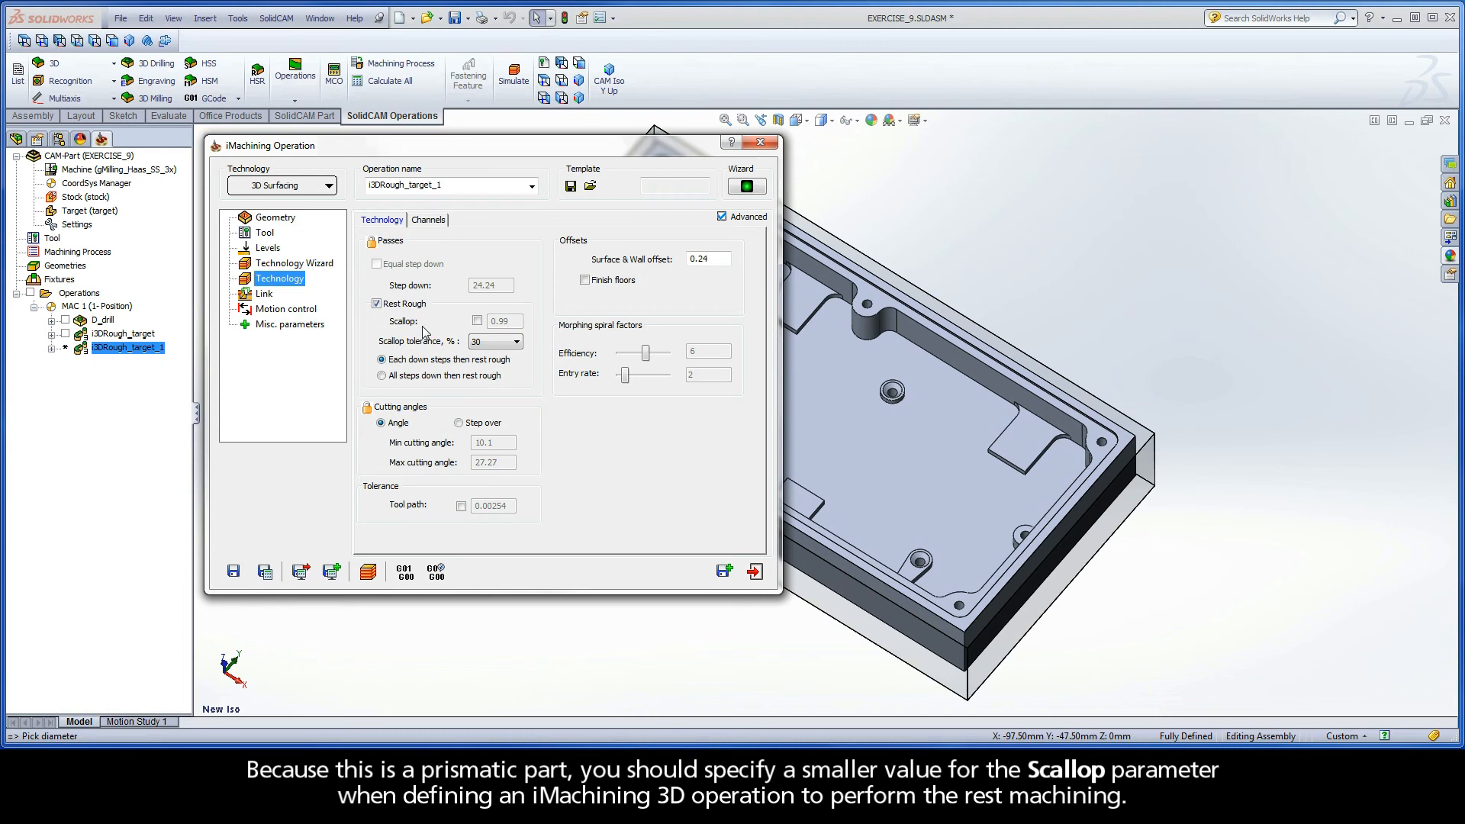
click(478, 321)
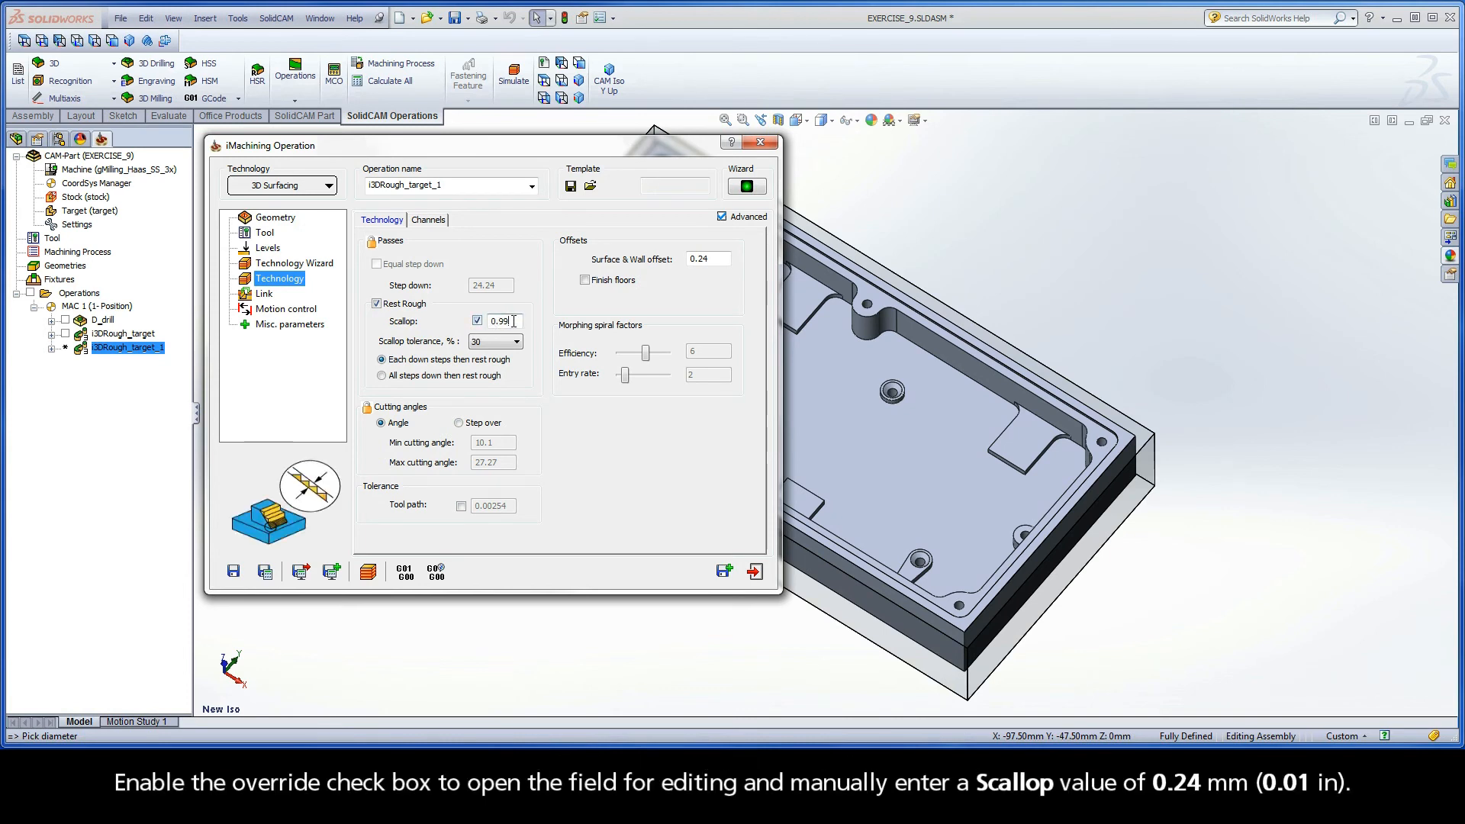
drag(516, 321, 481, 325)
text(0.24)
drag(709, 259, 679, 262)
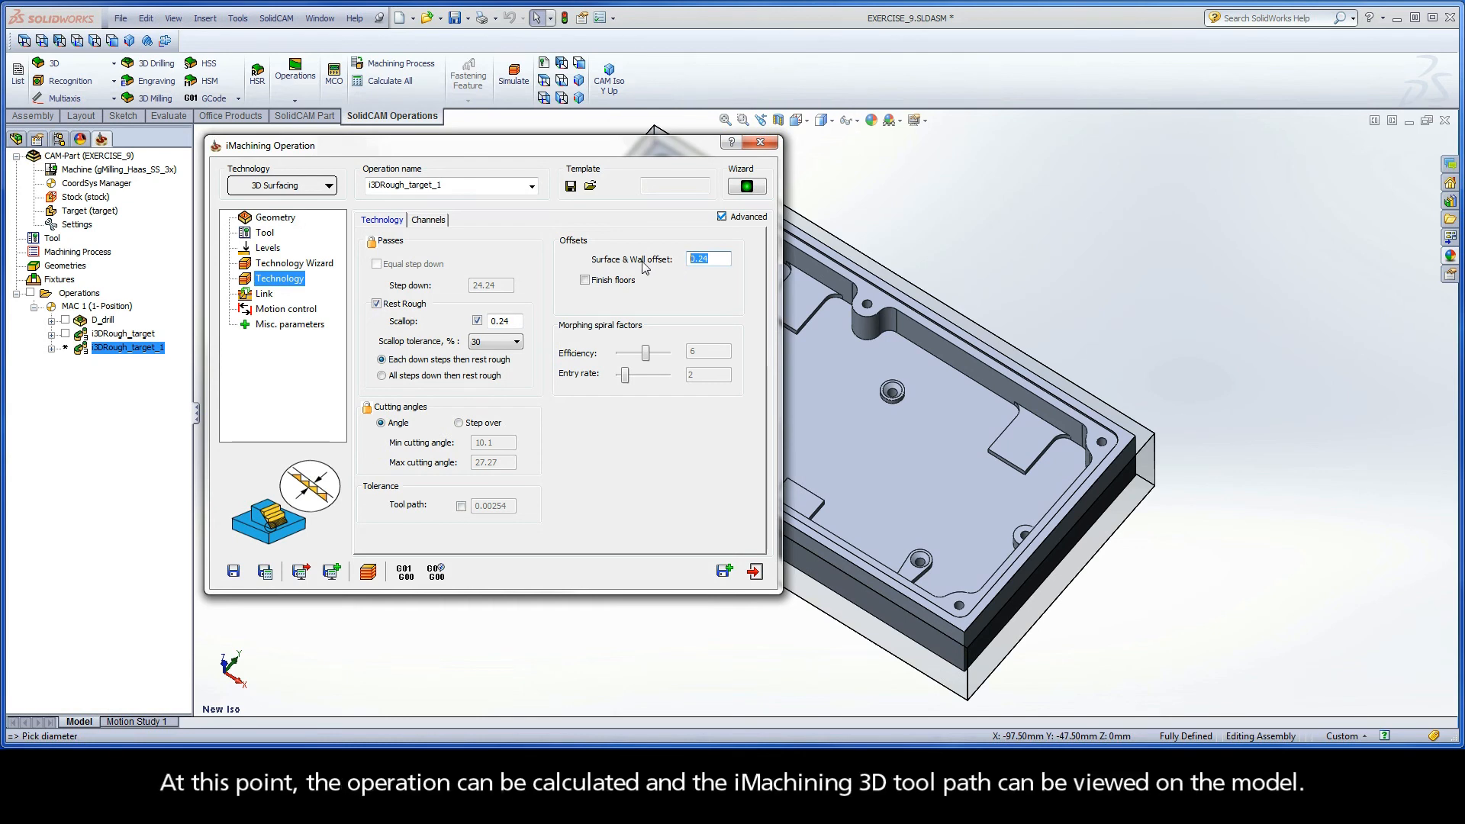
Step: Rename the operation i3DRest_target_1, then save and calculate it
double_click(404, 185)
click(404, 186)
drag(404, 185, 381, 186)
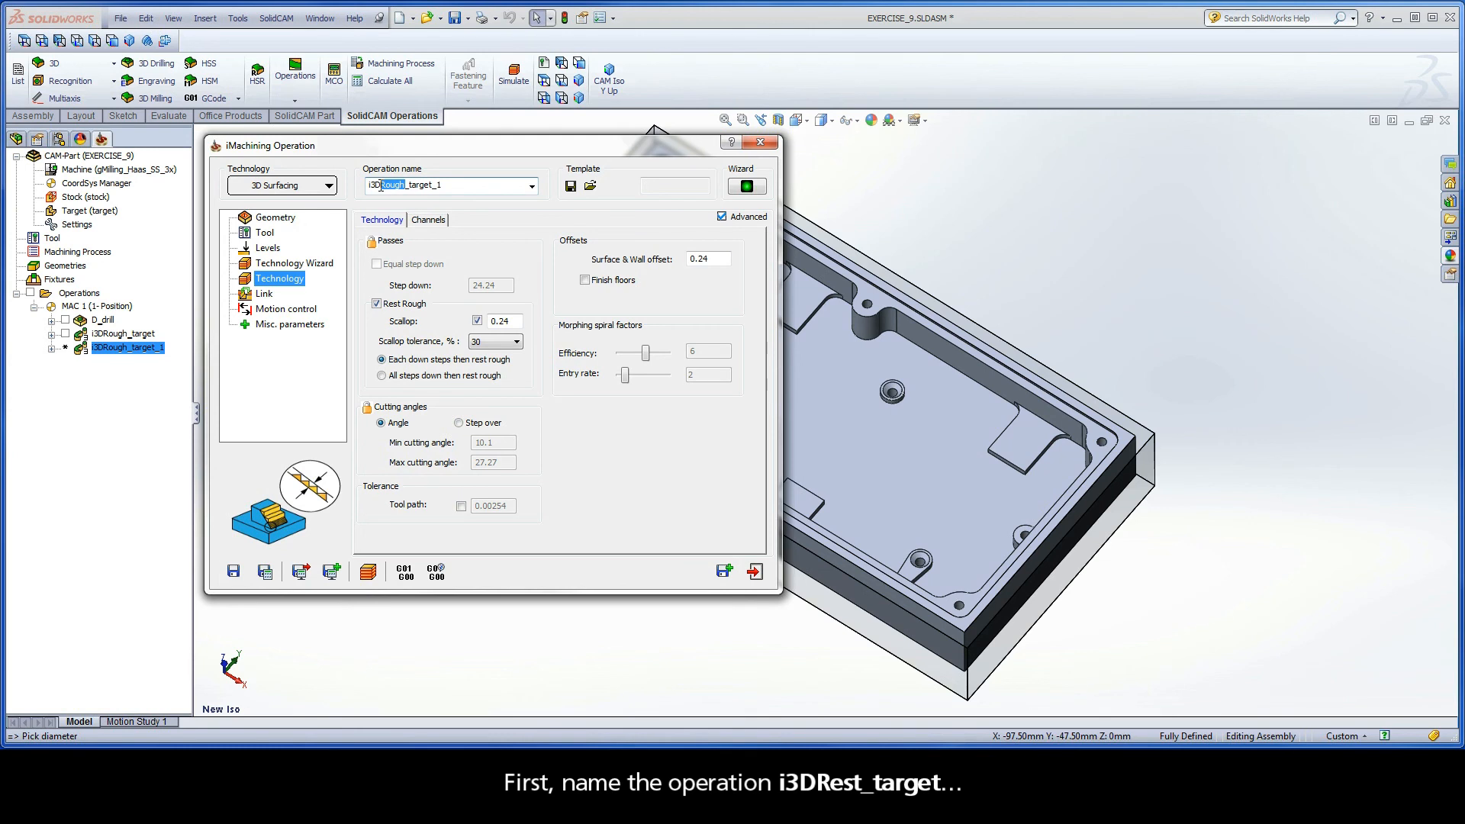
text(Rest)
click(266, 574)
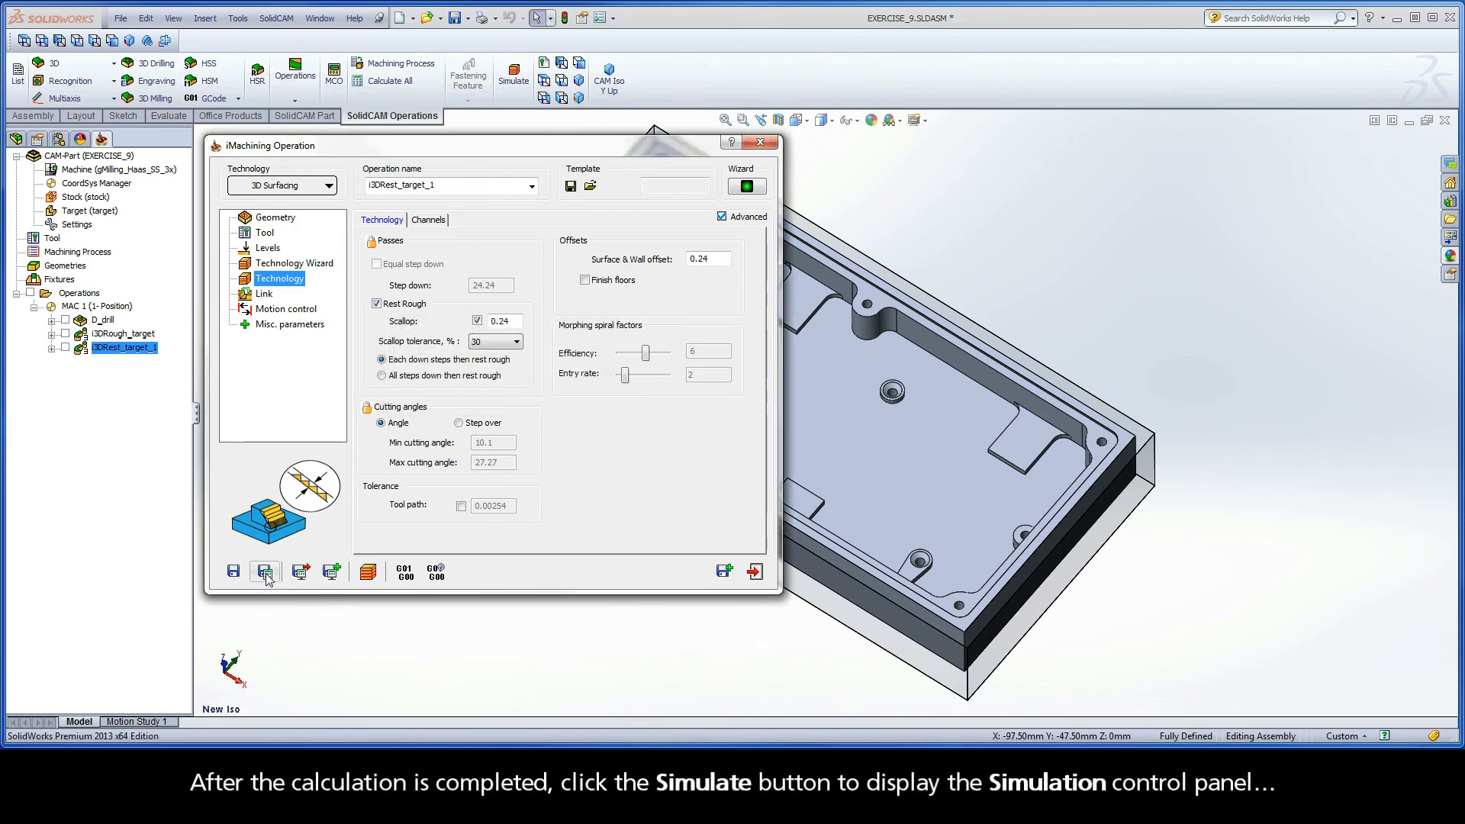
Step: Play the rest machining operation in the SolidVerify simulation with adjusted speed, then exit the simulation and the operation
click(368, 573)
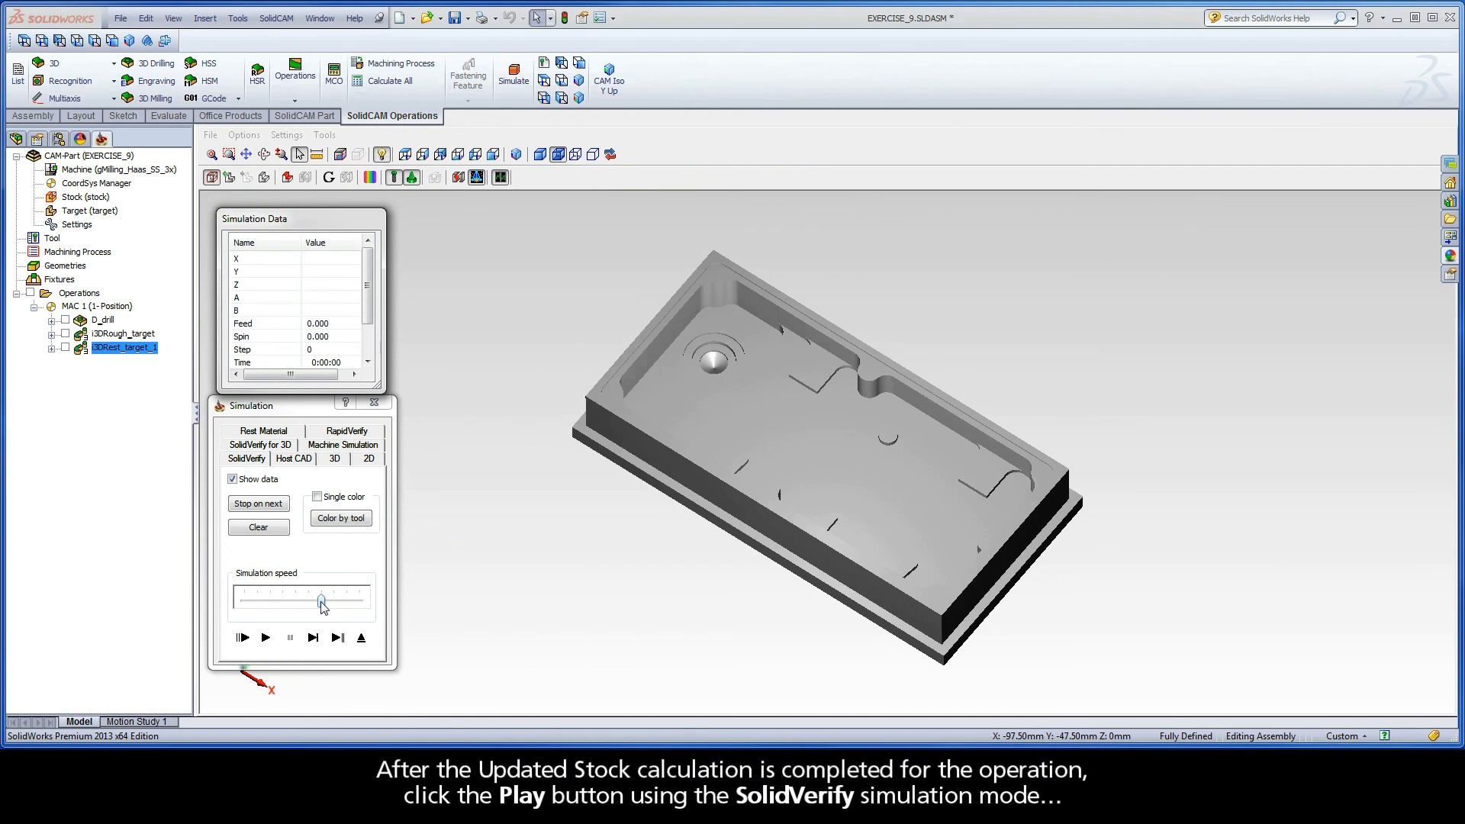
drag(322, 605, 295, 605)
click(265, 638)
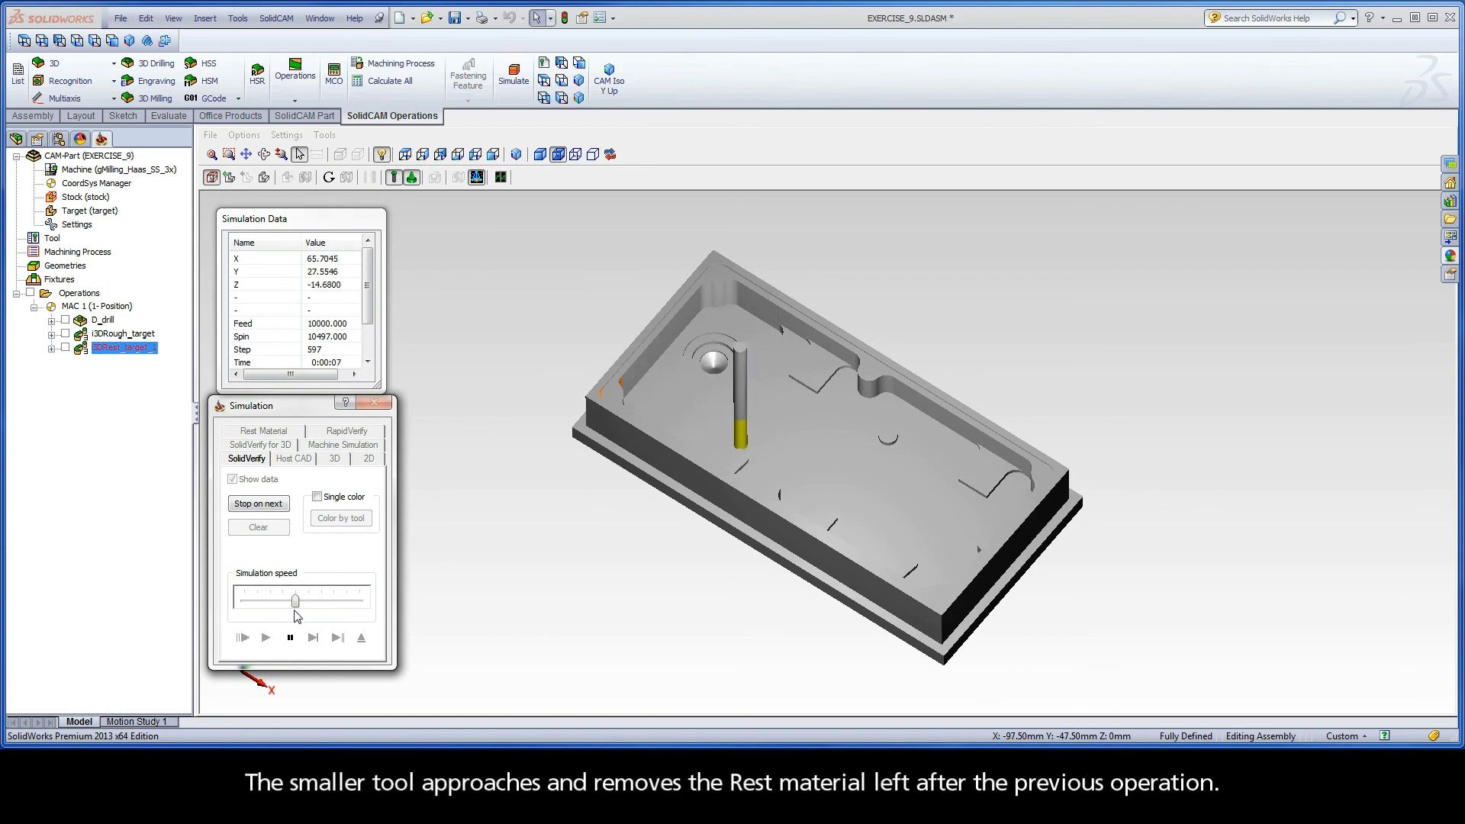
drag(297, 604, 320, 605)
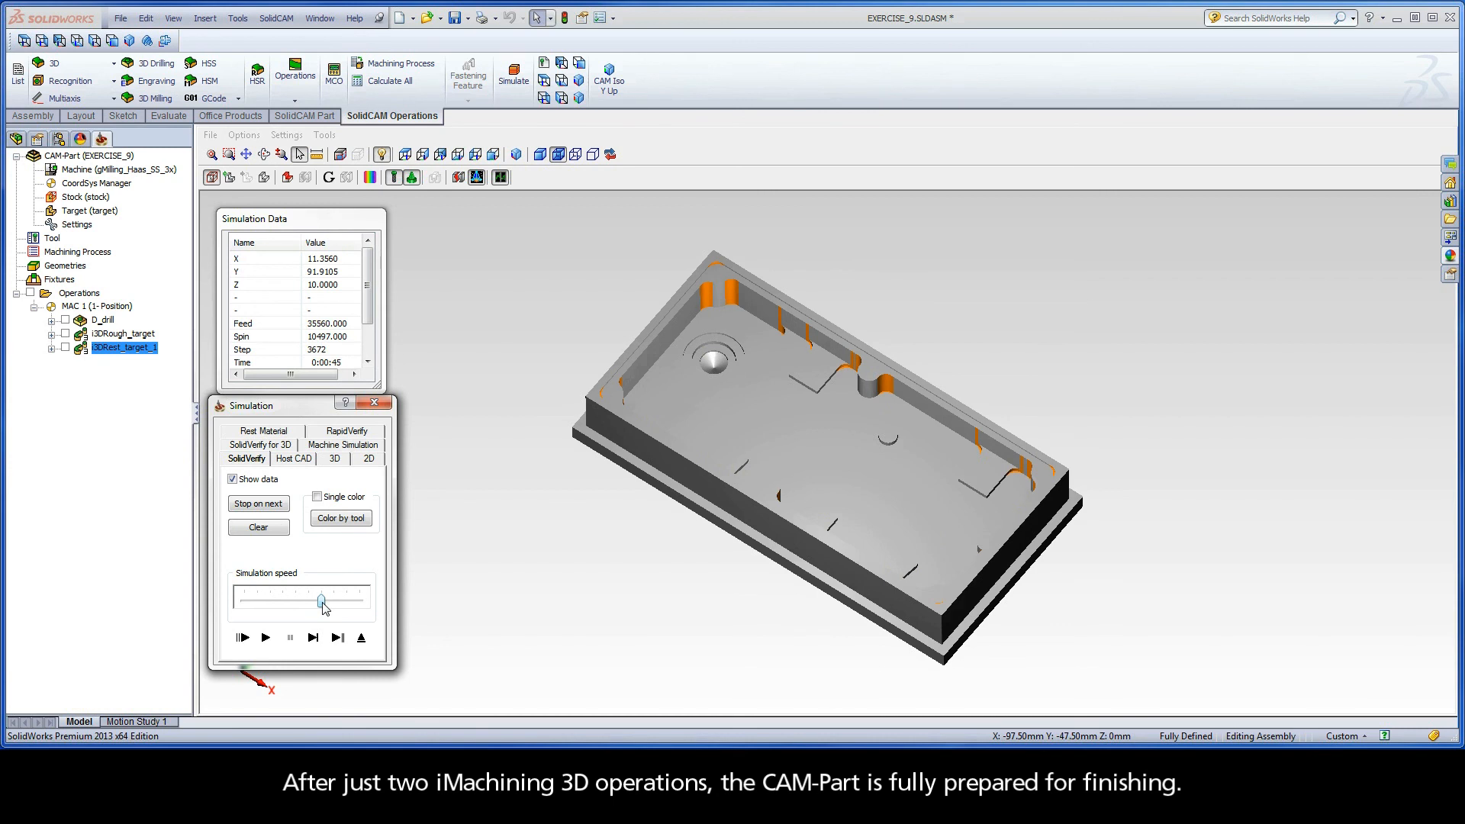
click(362, 640)
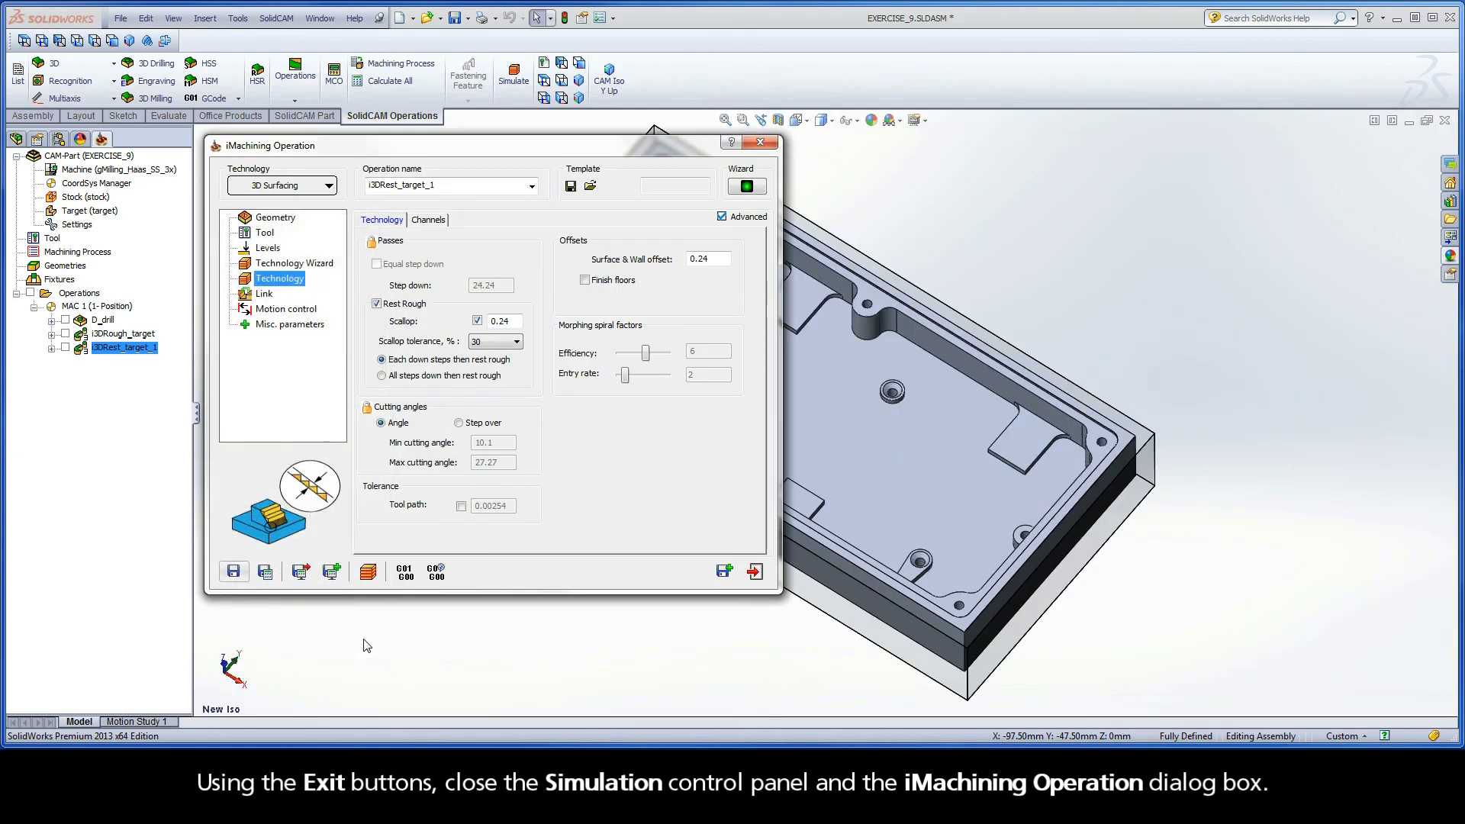
click(754, 572)
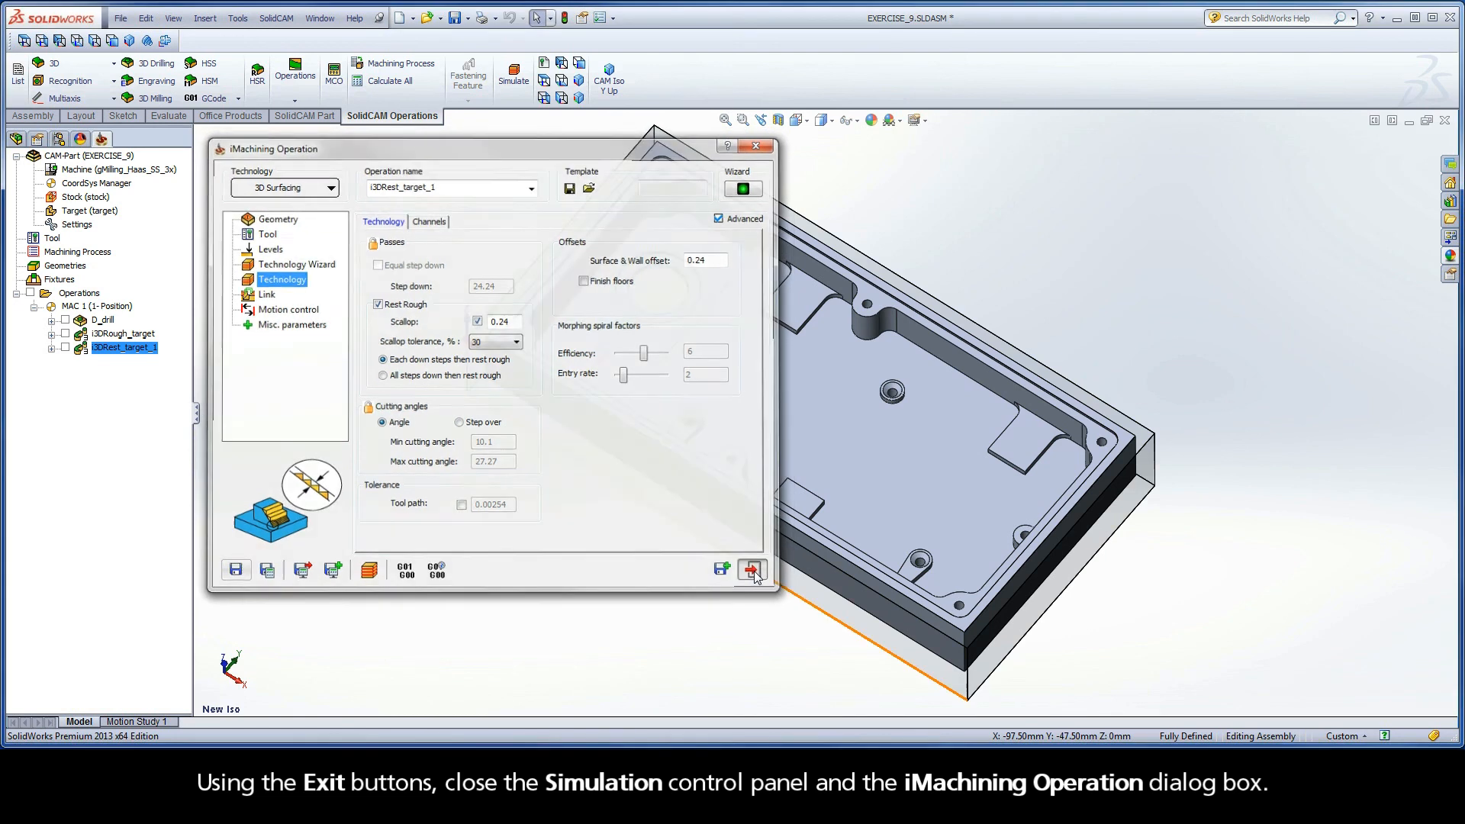